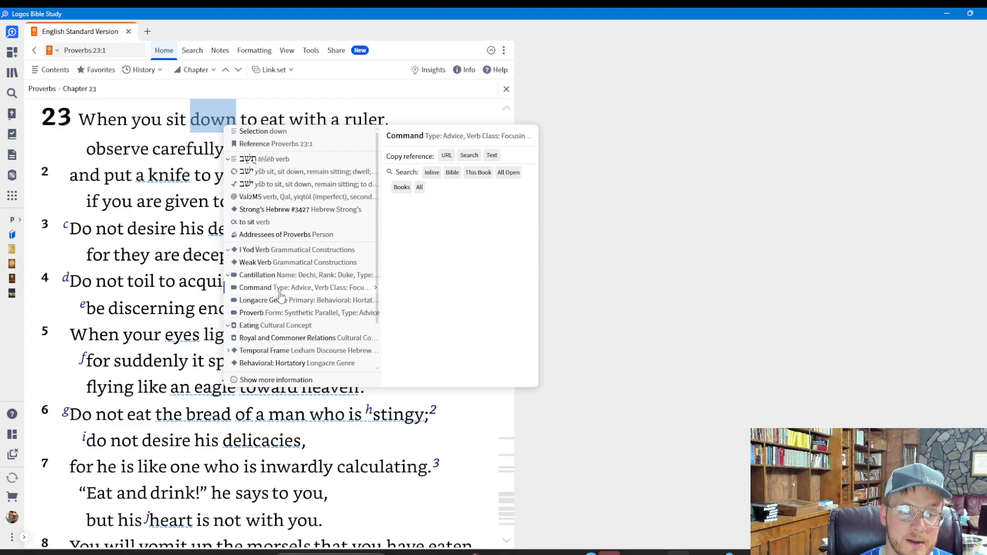
Search the Bible for the Command label of type Advice and verb class "Focusing and Comprehending", and review the query and matching passages.
left_click(451, 175)
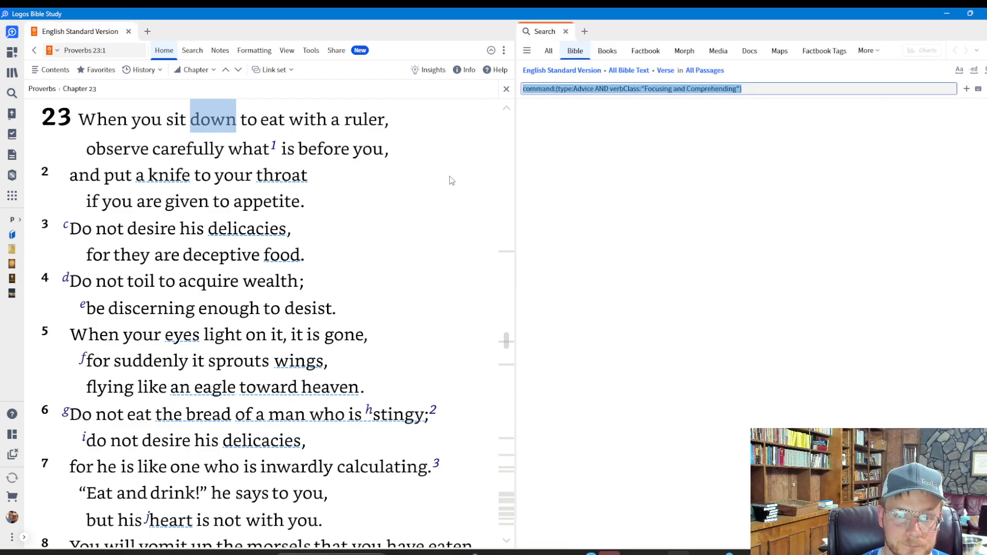
left_click(589, 88)
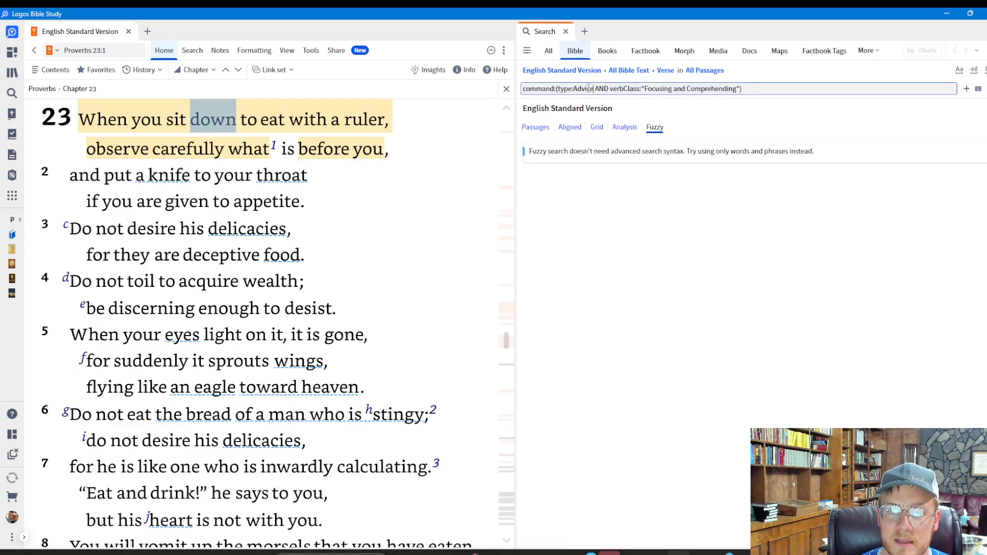
left_click_drag(595, 89, 701, 105)
left_click(539, 128)
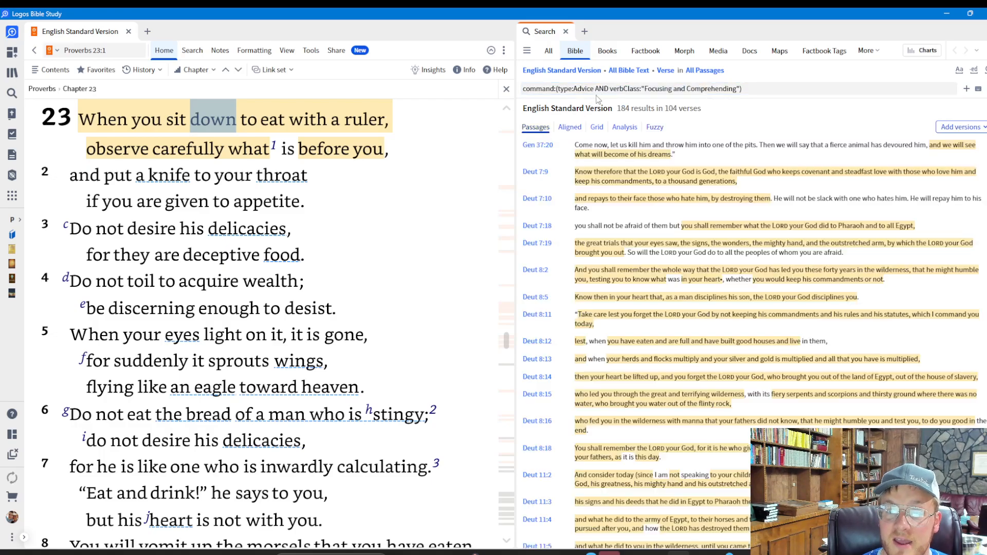
left_click(594, 89)
left_click_drag(594, 90, 722, 90)
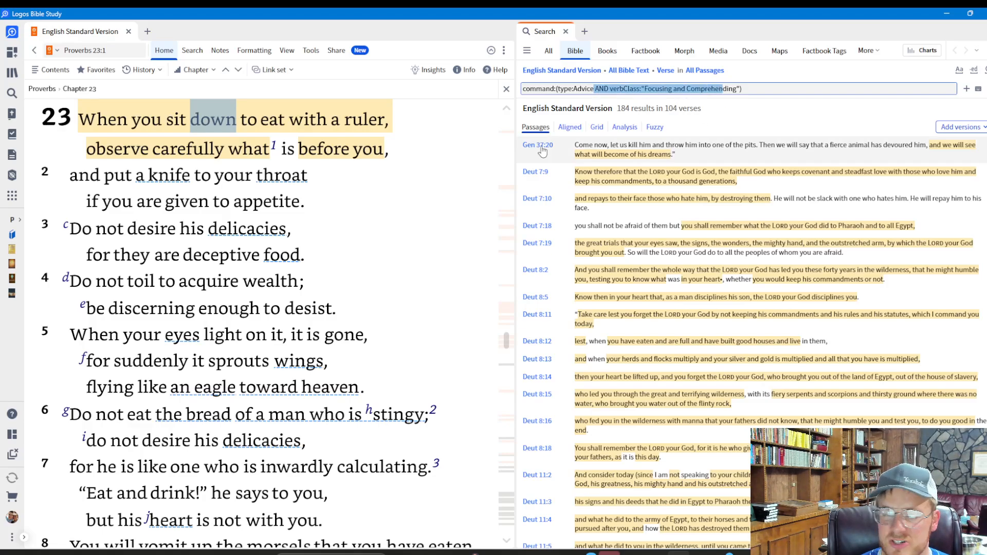
left_click(566, 31)
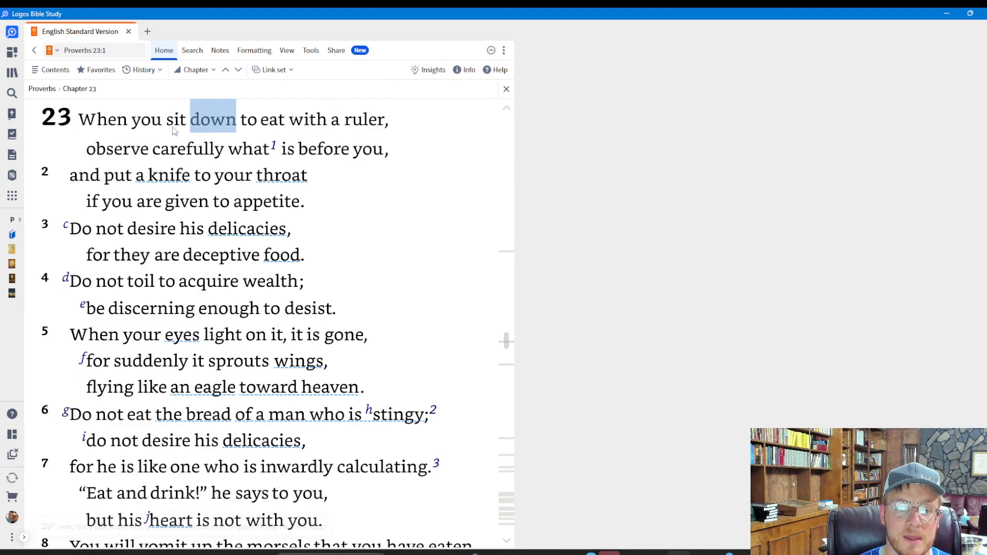
Open the Highlighting tool and start editing the Fruit of the Spirit style in the Labels palette.
left_click(12, 200)
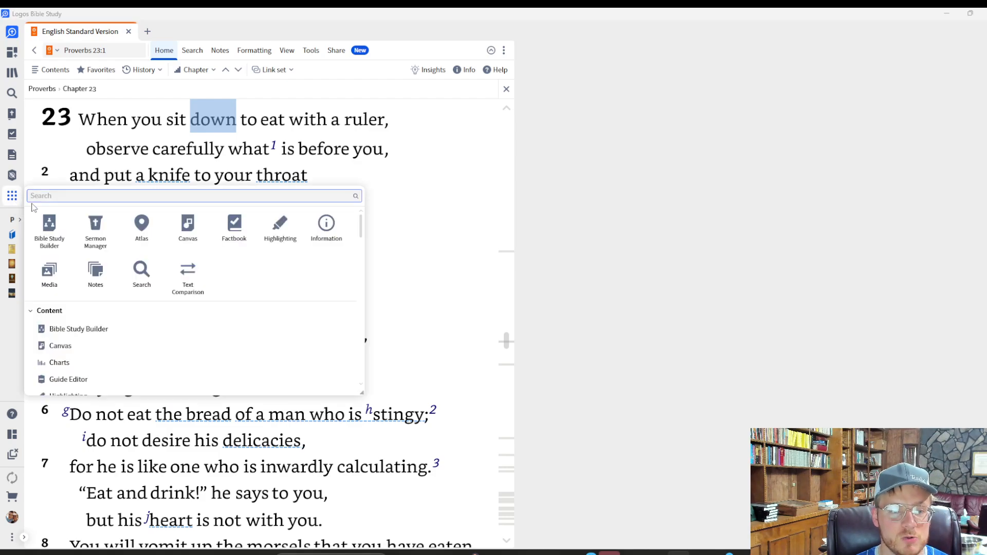
type("high")
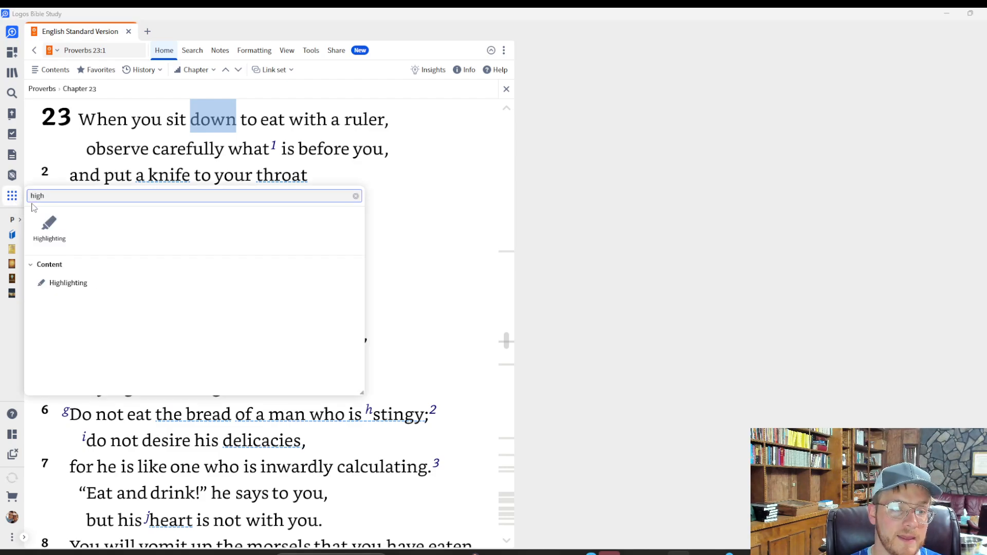
left_click(49, 225)
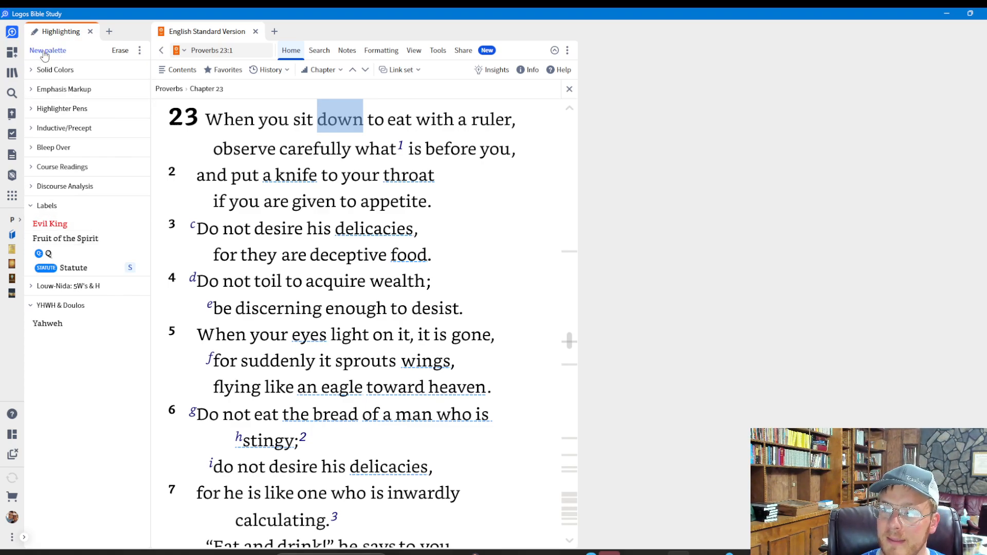
key("ctrl")
key("ctrl")
key("ctrl")
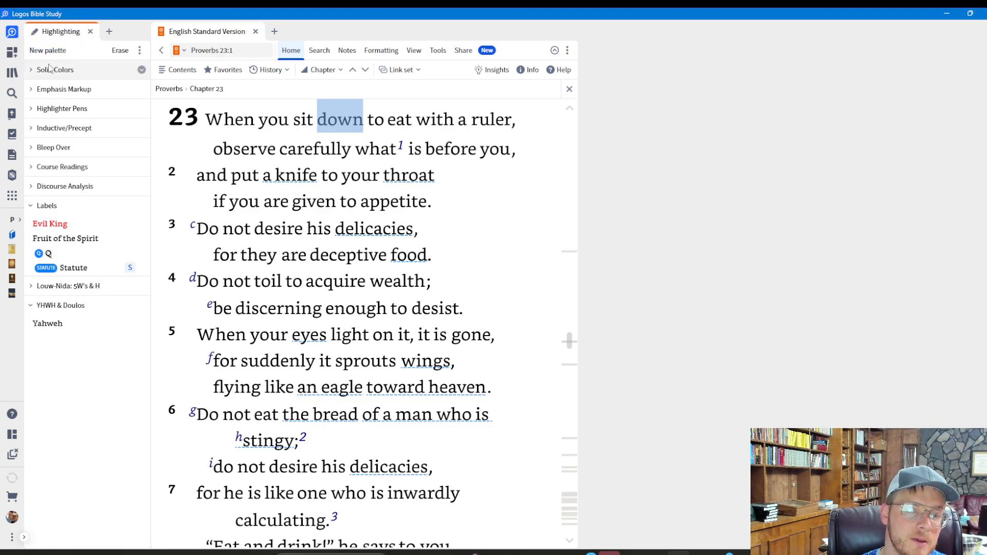
right_click(70, 240)
left_click(86, 278)
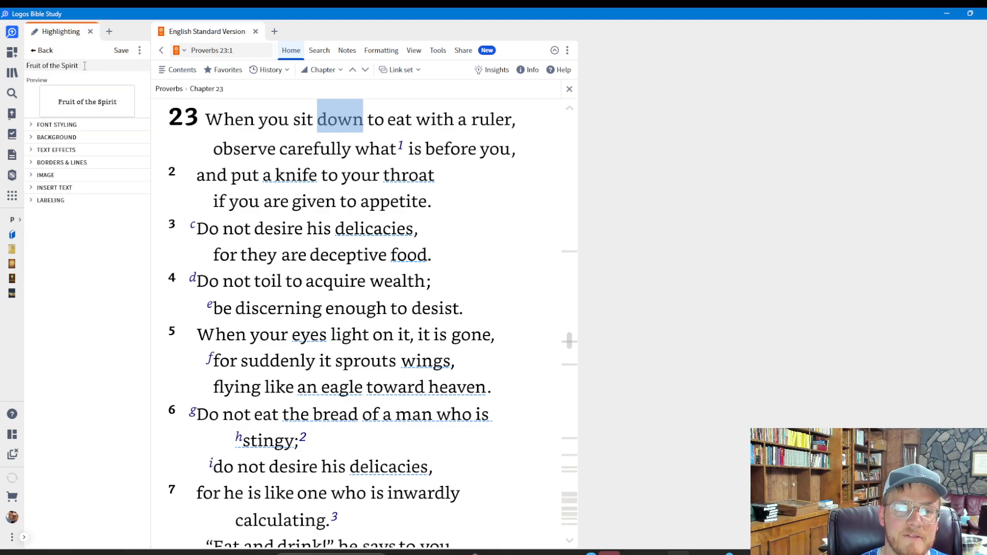
Look through the font styling, background, and borders and lines options of the Fruit of the Spirit style.
left_click(52, 125)
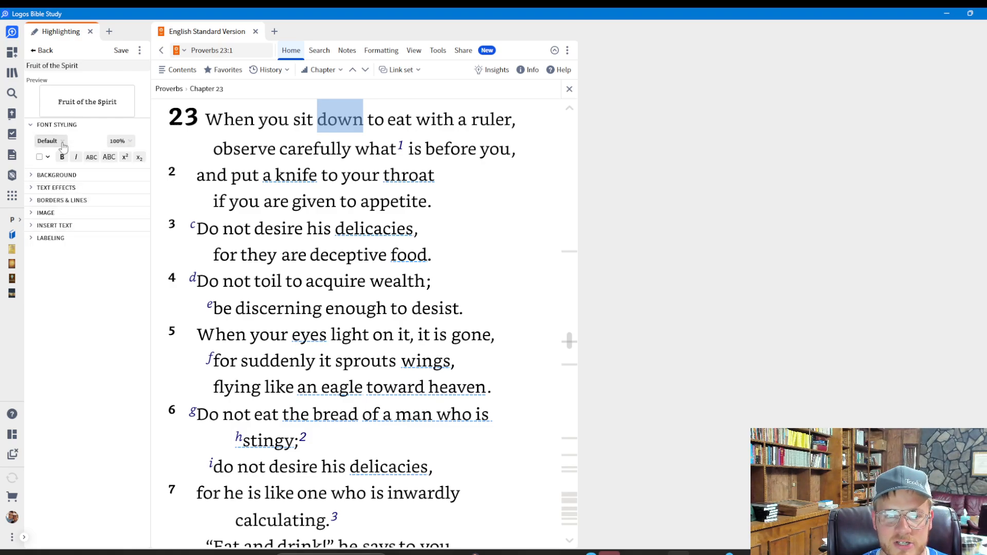
left_click(32, 176)
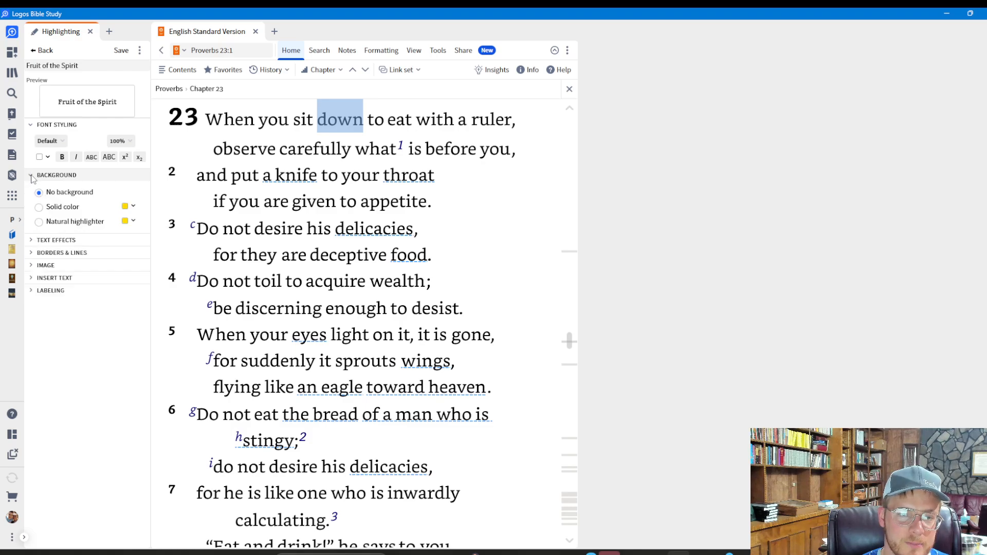
left_click(34, 179)
left_click(33, 179)
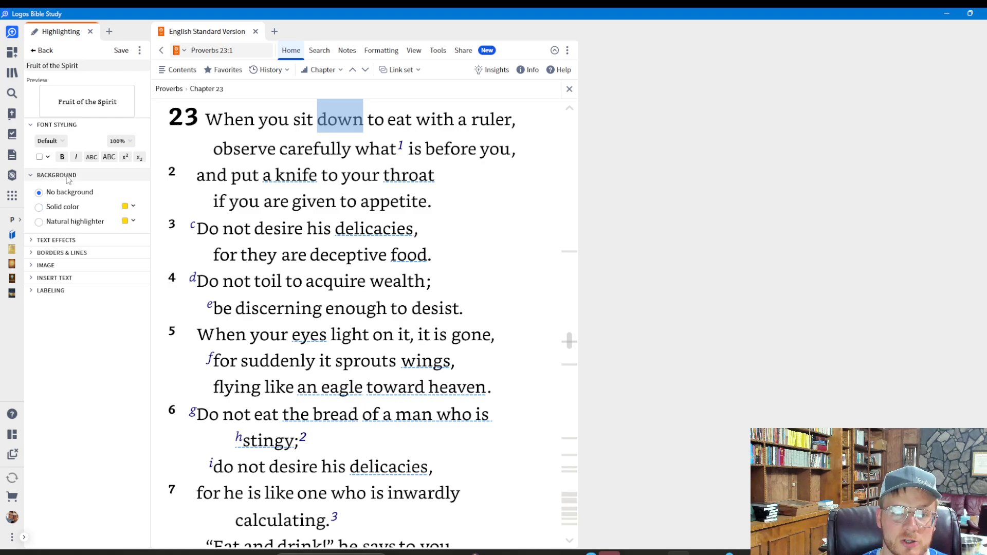
left_click(31, 178)
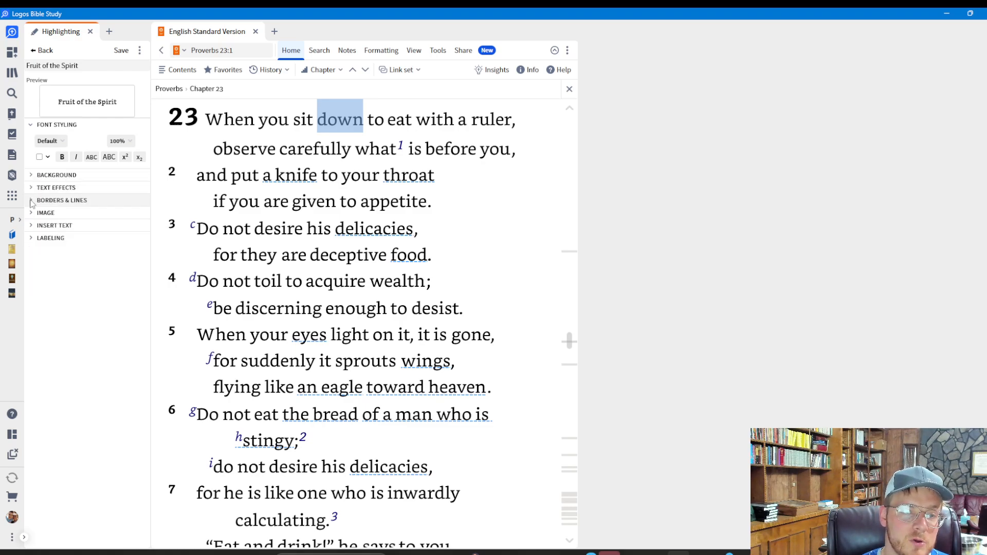
left_click(31, 202)
left_click(30, 202)
Give the Fruit of the Spirit style the hand-drawn flame image, positioned Before the text.
left_click(32, 213)
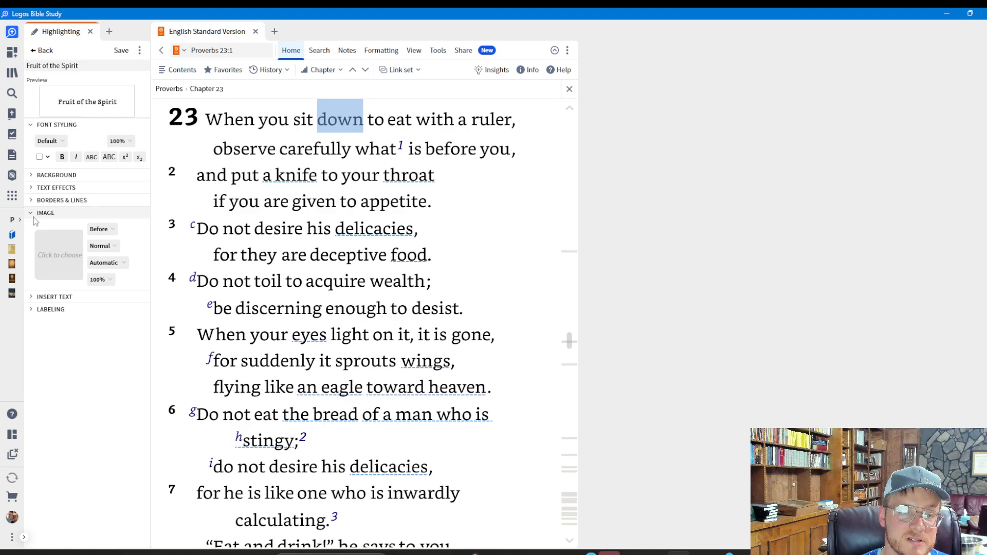
left_click(105, 232)
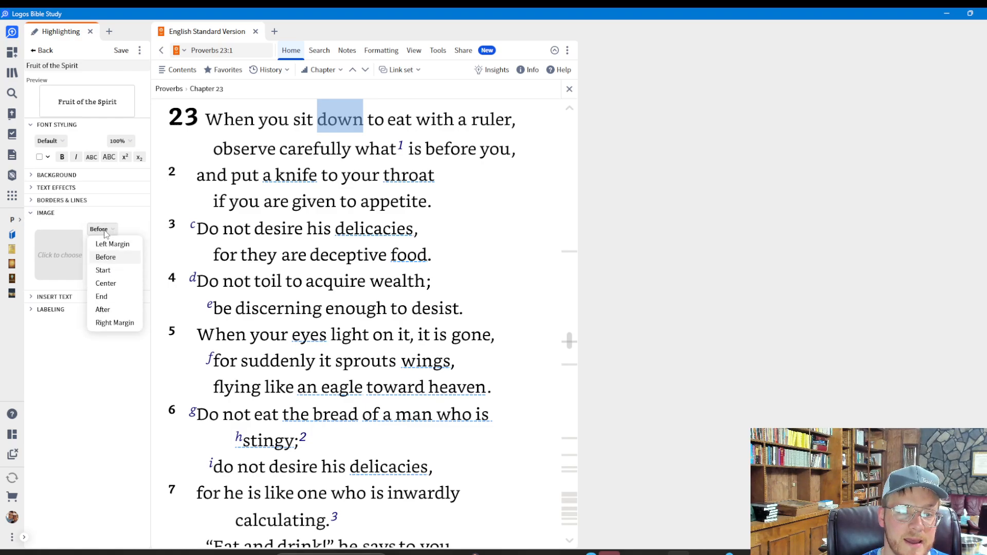
left_click(103, 257)
left_click(63, 255)
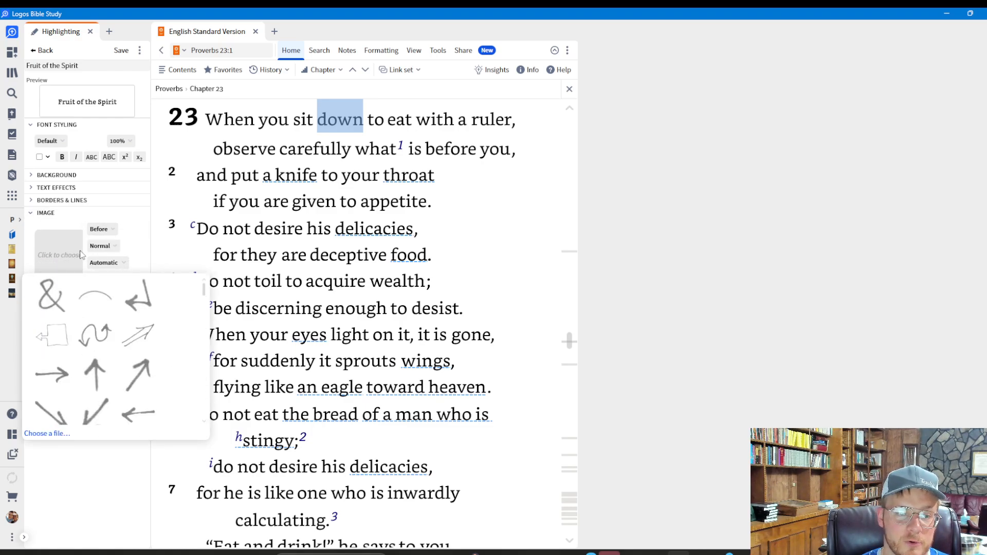
scroll(91, 341, "down", 2)
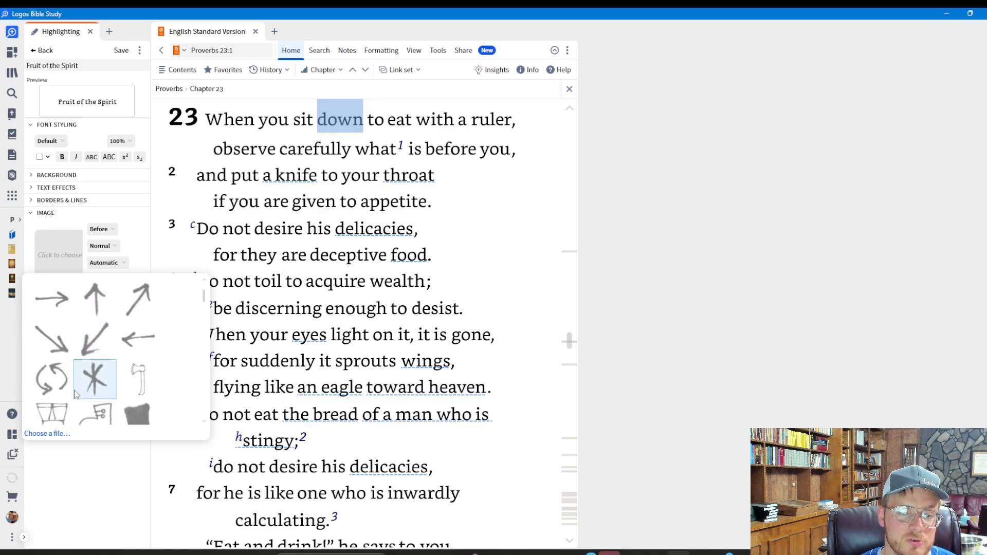
scroll(77, 378, "down", 5)
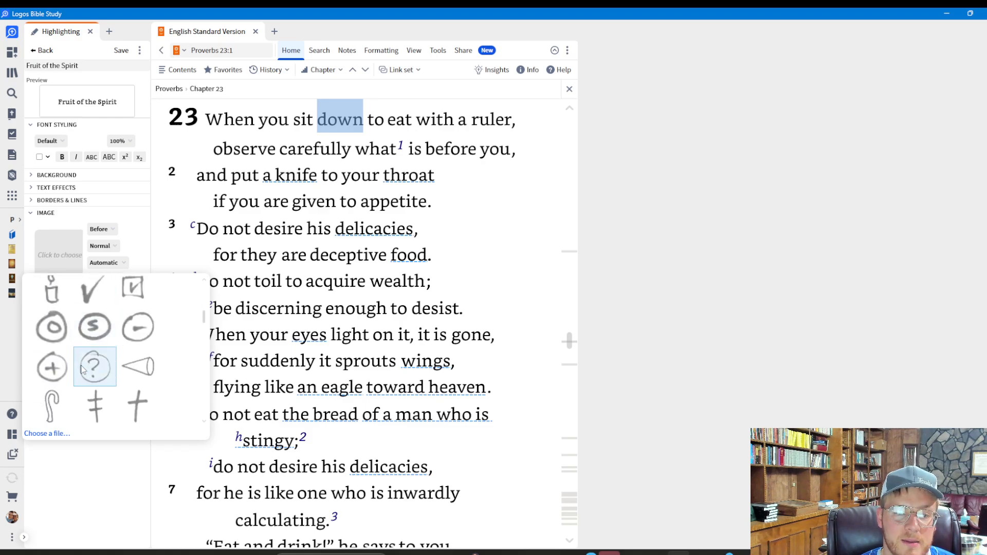
scroll(81, 369, "down", 5)
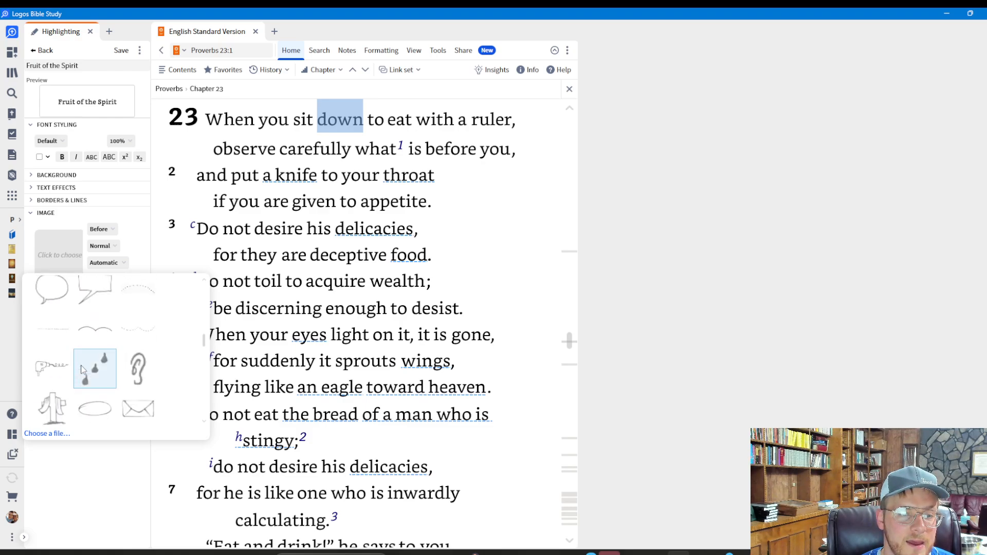
scroll(81, 368, "down", 4)
left_click(100, 370)
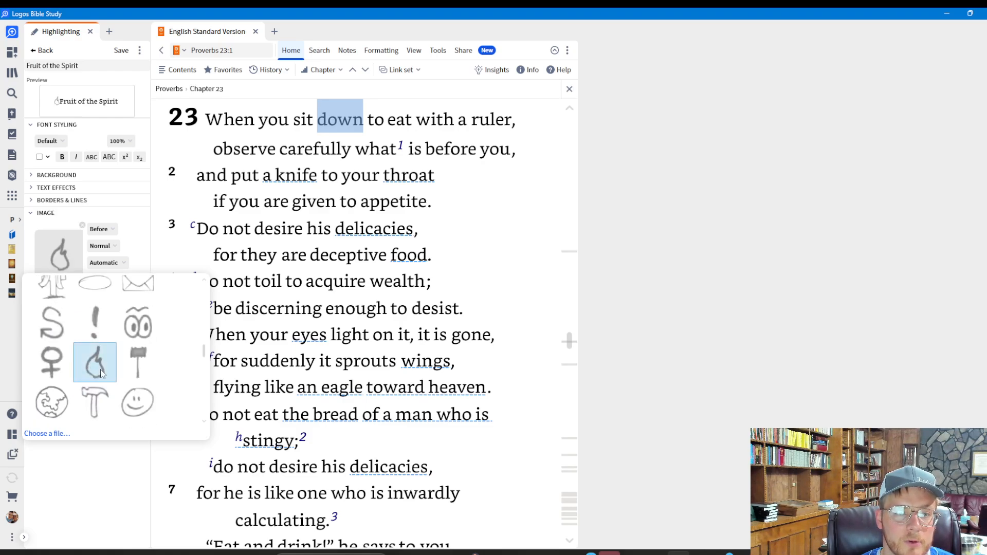
left_click(60, 474)
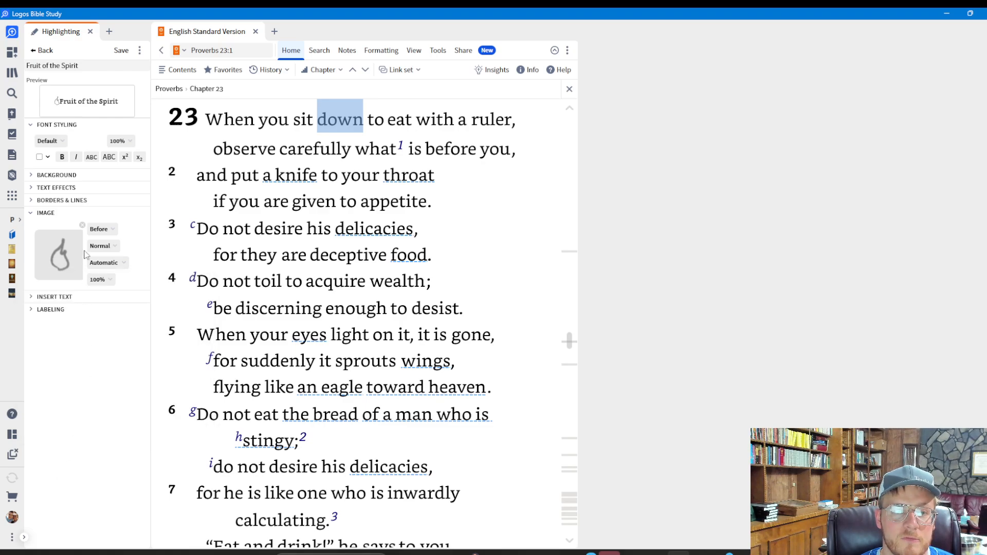
Remove the flame image from the Fruit of the Spirit style.
key("ctrl")
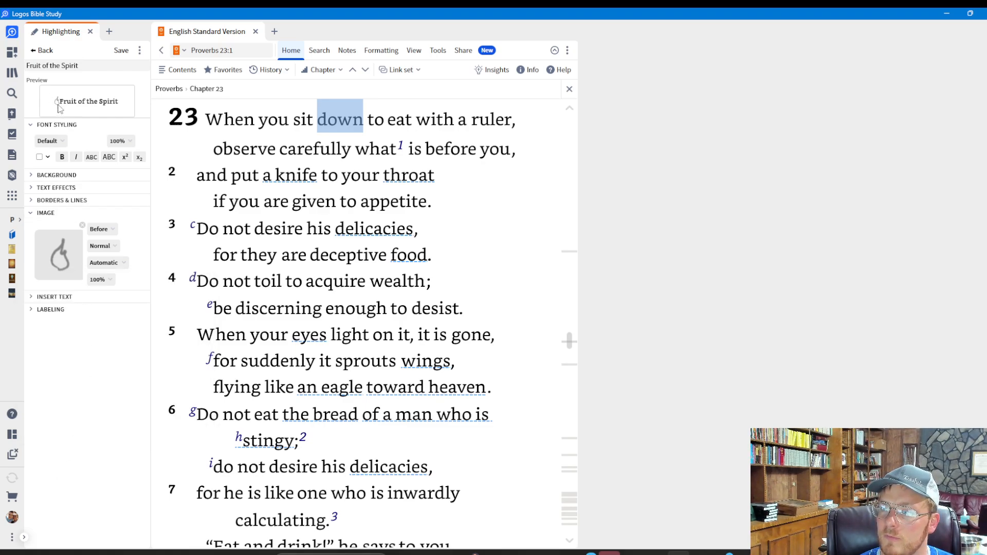
key("ctrl")
key("ctrl")
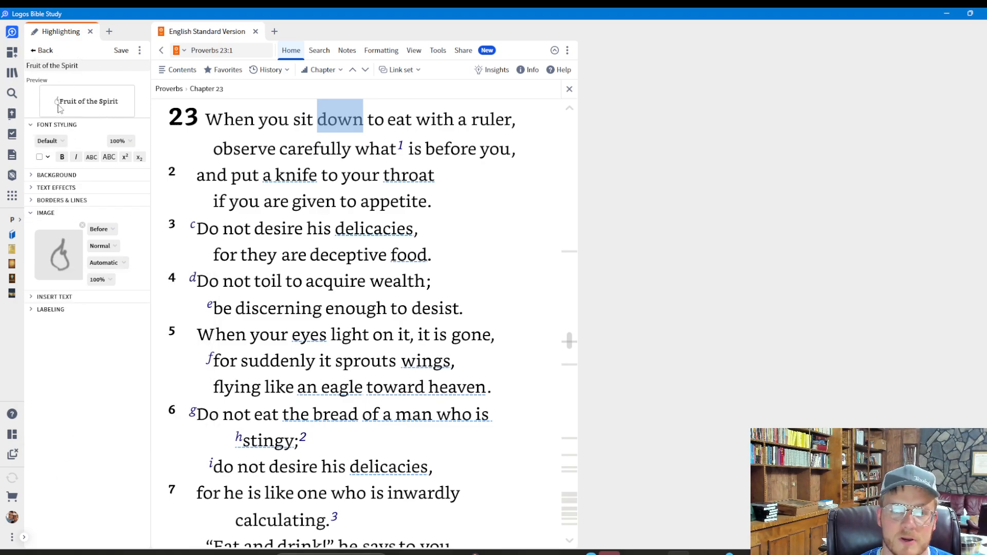
left_click(83, 227)
Insert "WARNING:" as the style's Text Before label and show it as a capsule.
left_click(54, 297)
scroll(87, 291, "down", 1)
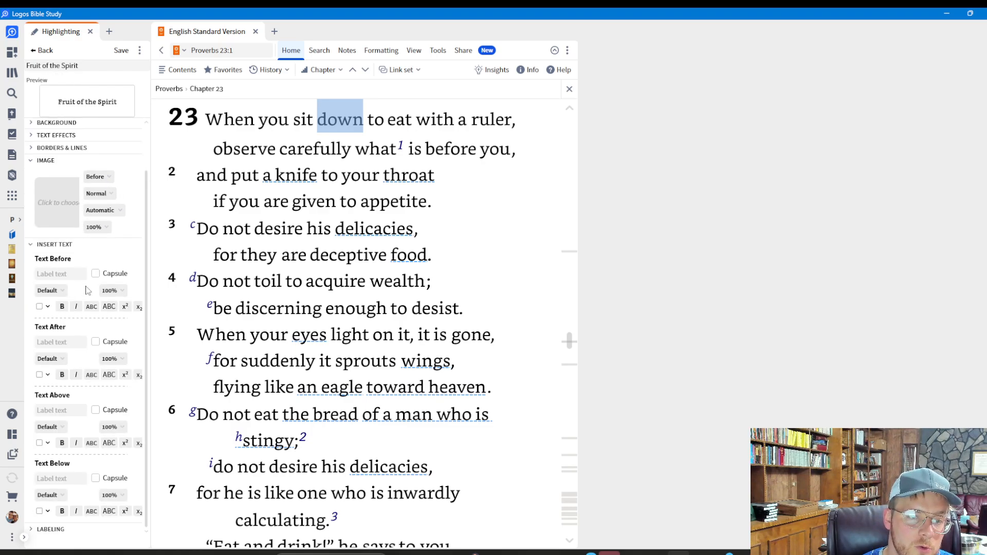
left_click(74, 276)
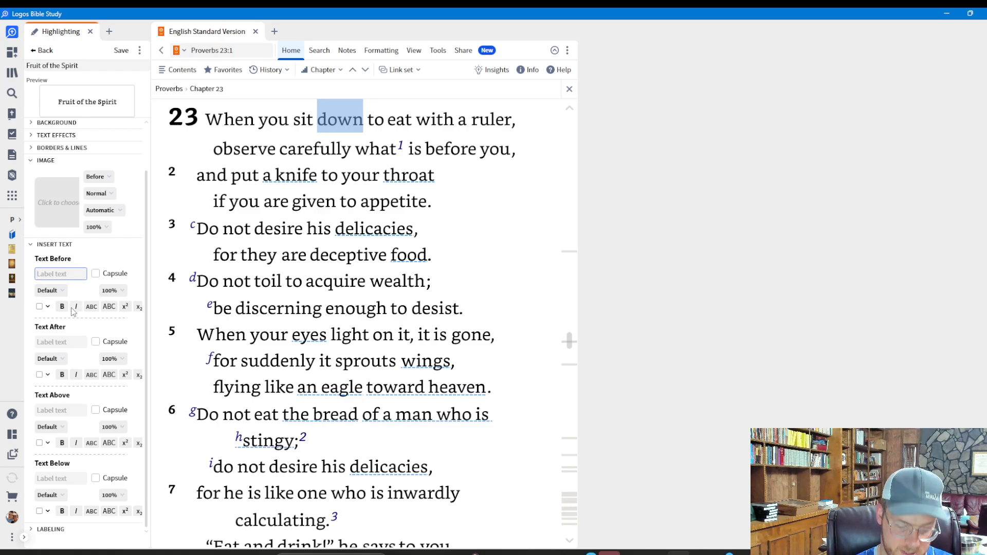
type("WARNING:")
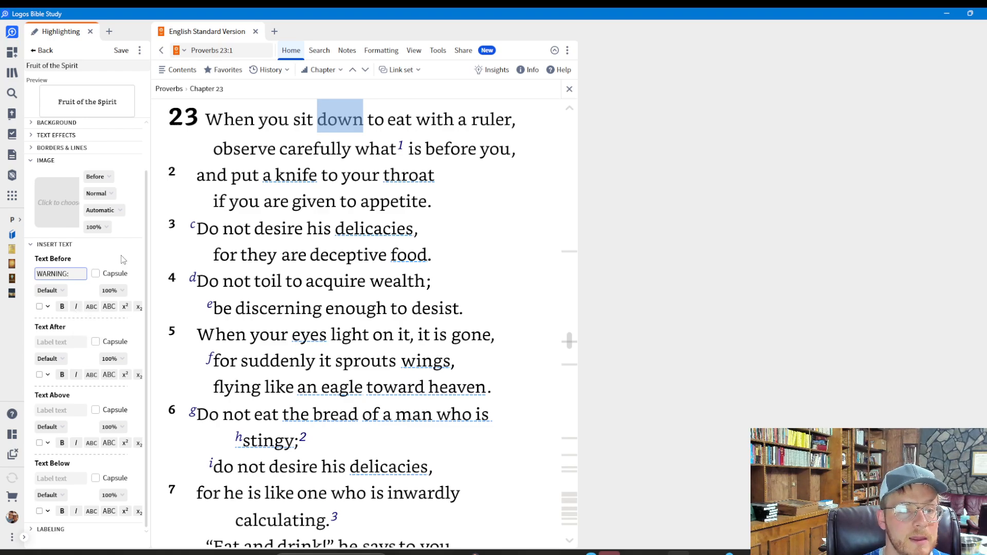
left_click(96, 273)
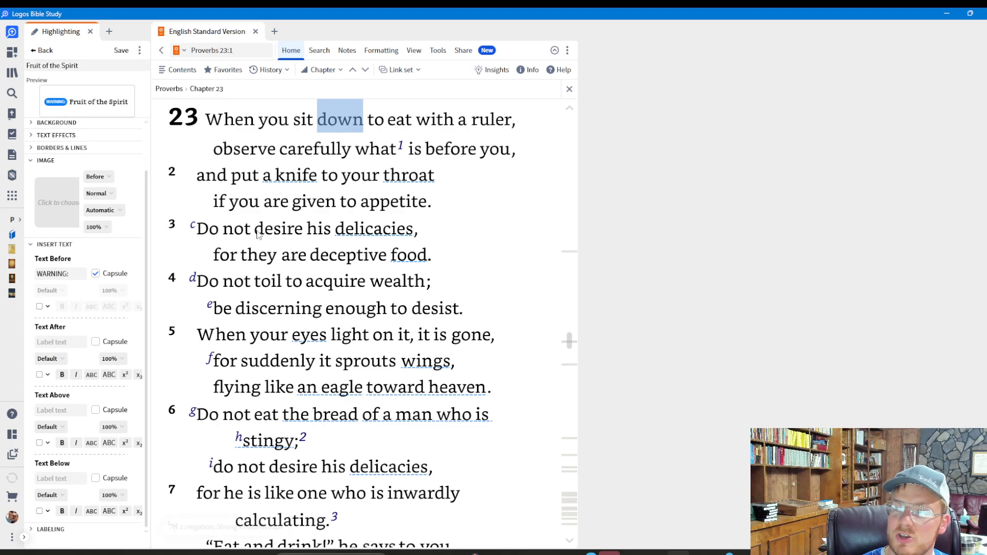
Turn off the capsule for the Text Before label and clear its text.
left_click(77, 272)
left_click(96, 274)
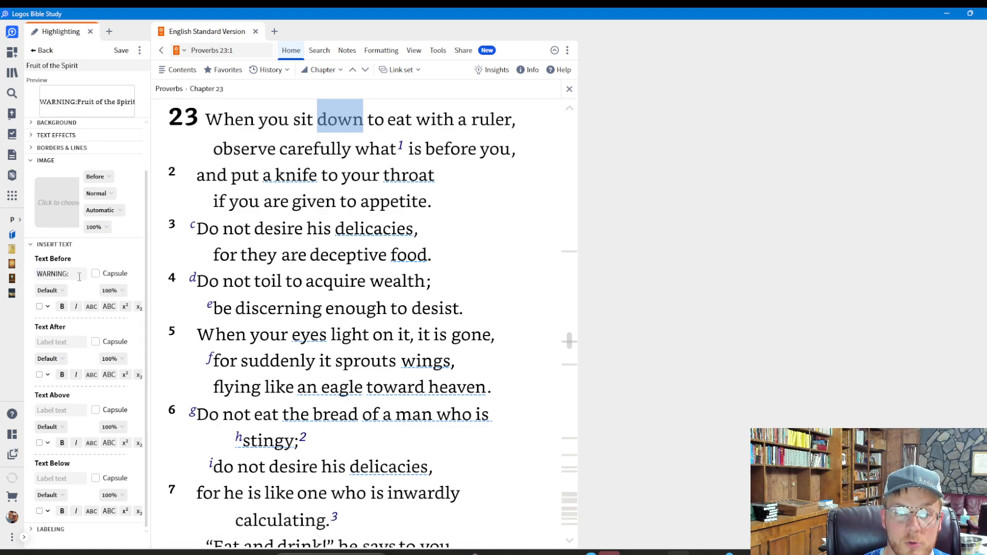
key("ctrl+a")
key("BackSpace")
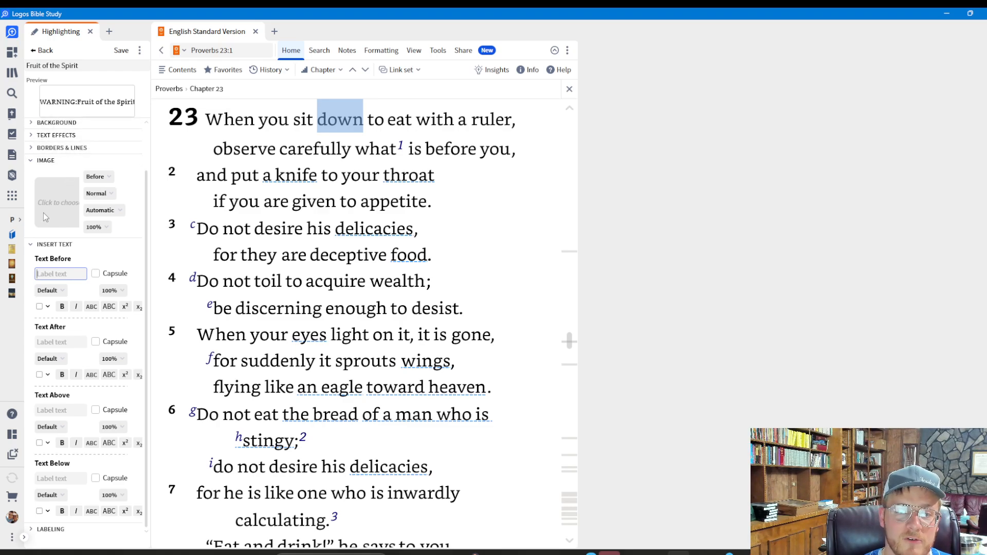
left_click(31, 161)
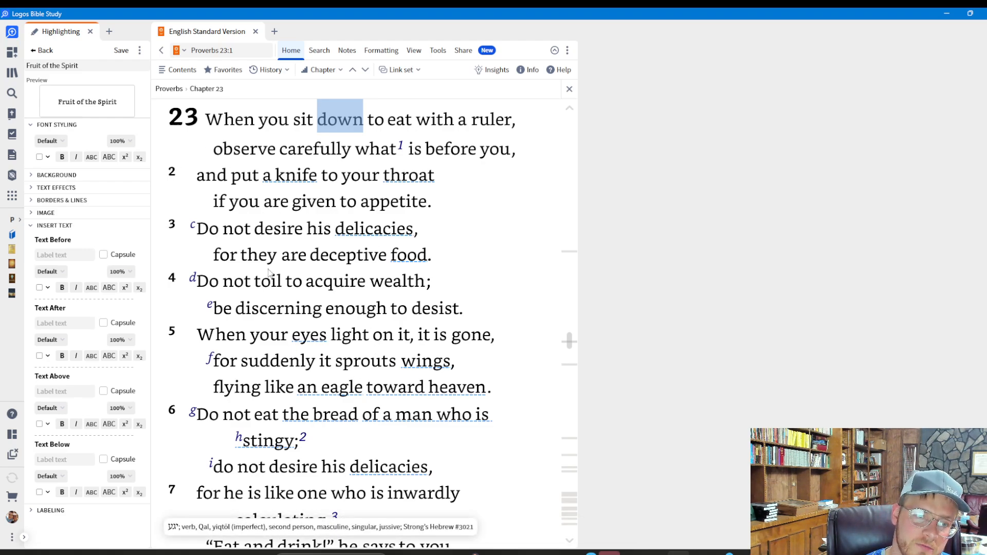
left_click(29, 227)
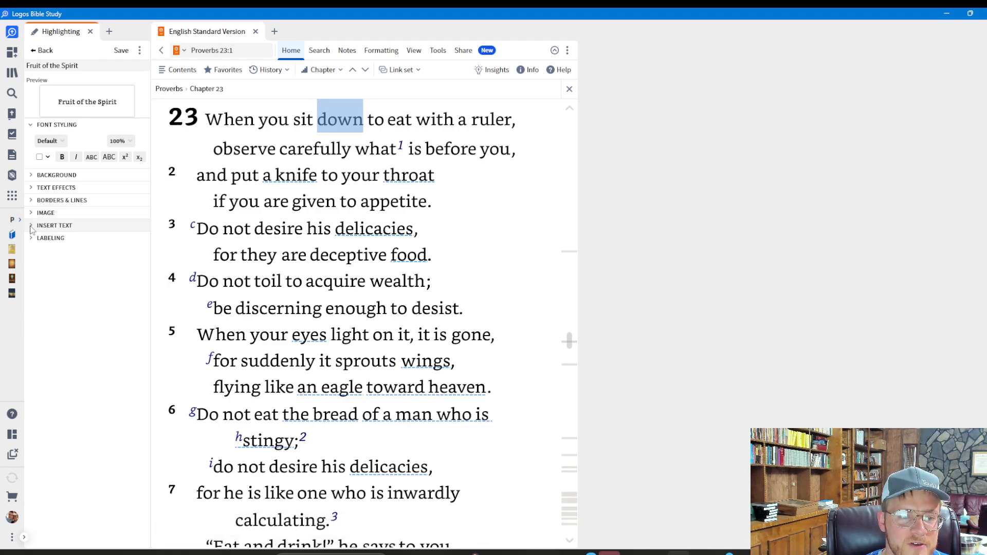
Examine the style's labeling settings, focusing on the name of the Positive attribute.
left_click(57, 238)
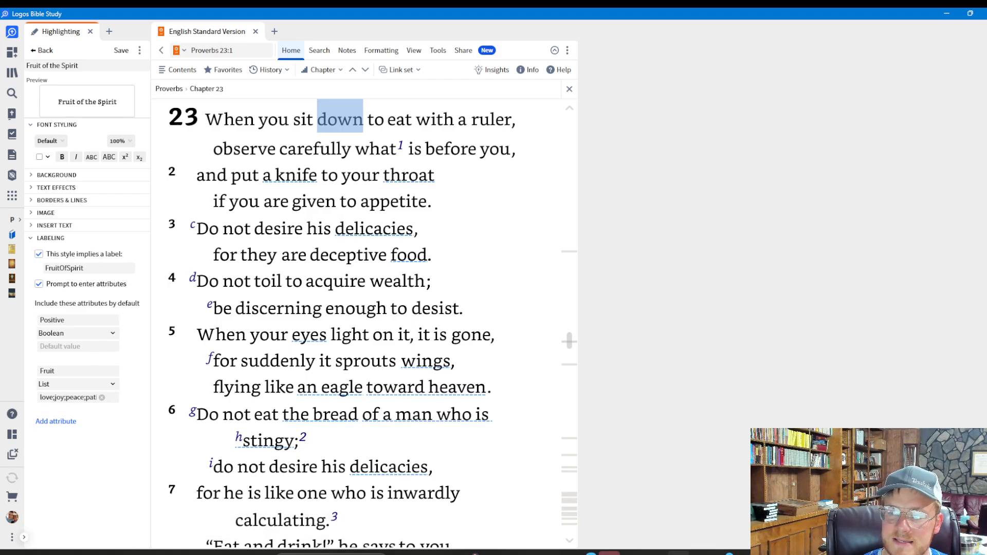
left_click(679, 554)
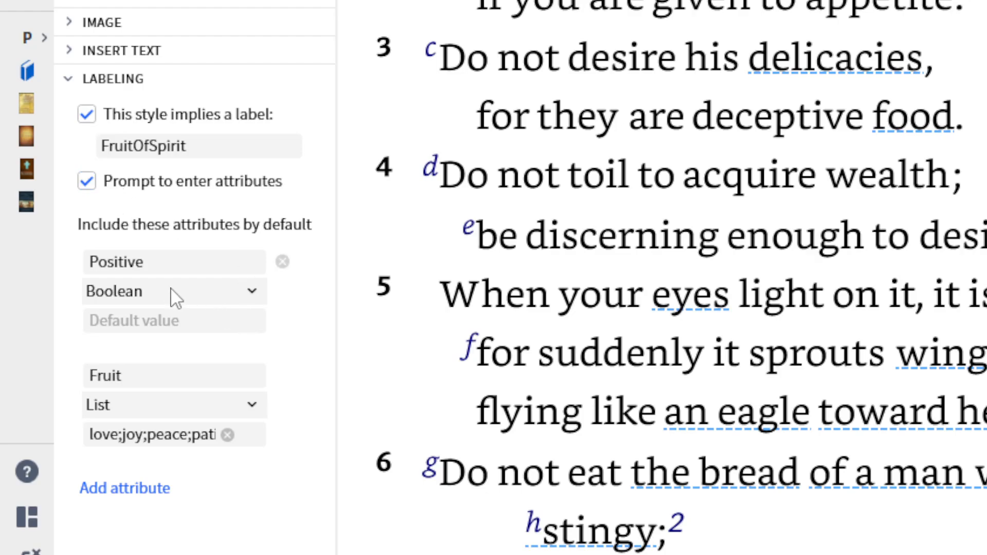
double_click(168, 270)
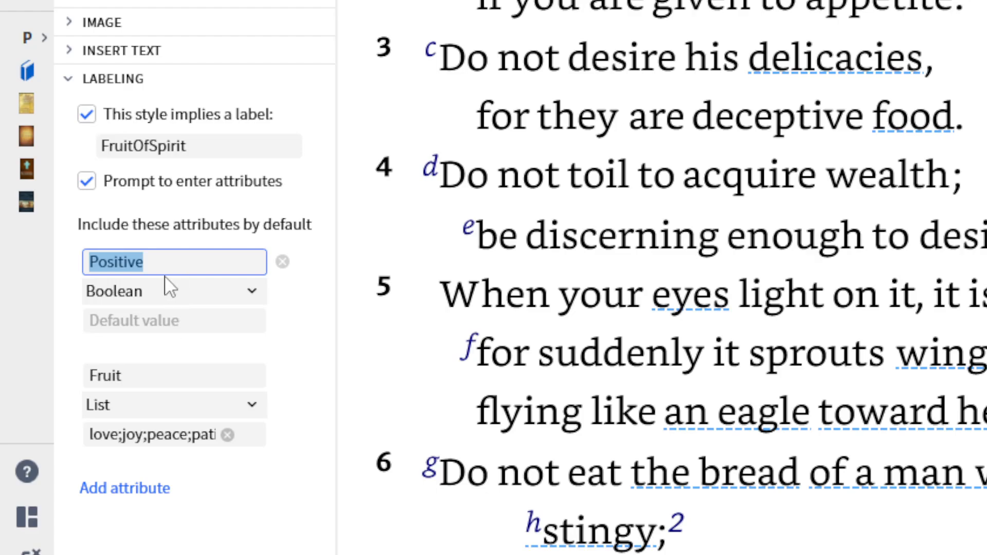
Review the type options, keeping Boolean for the Positive attribute and List for Fruit, and save the Fruit of the Spirit style.
left_click(200, 302)
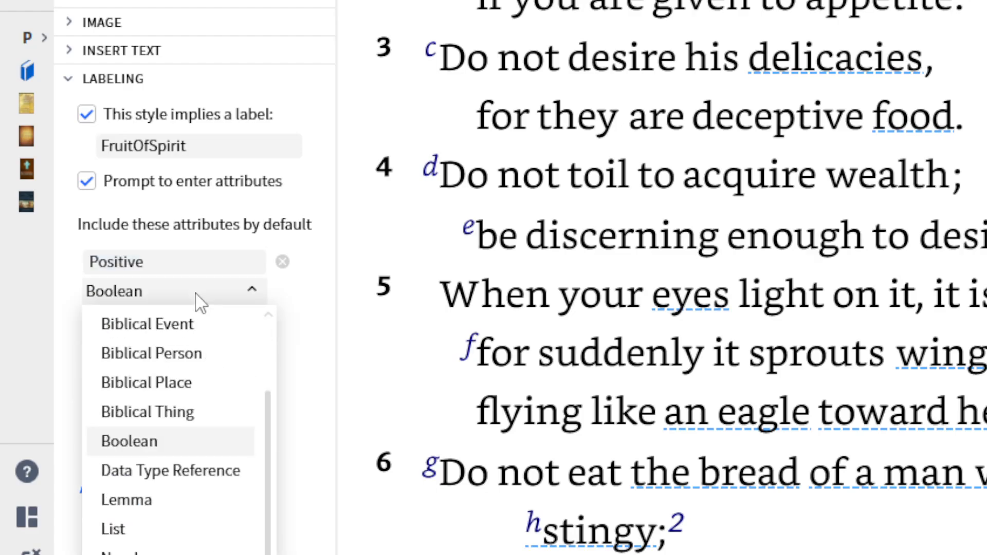
left_click(192, 443)
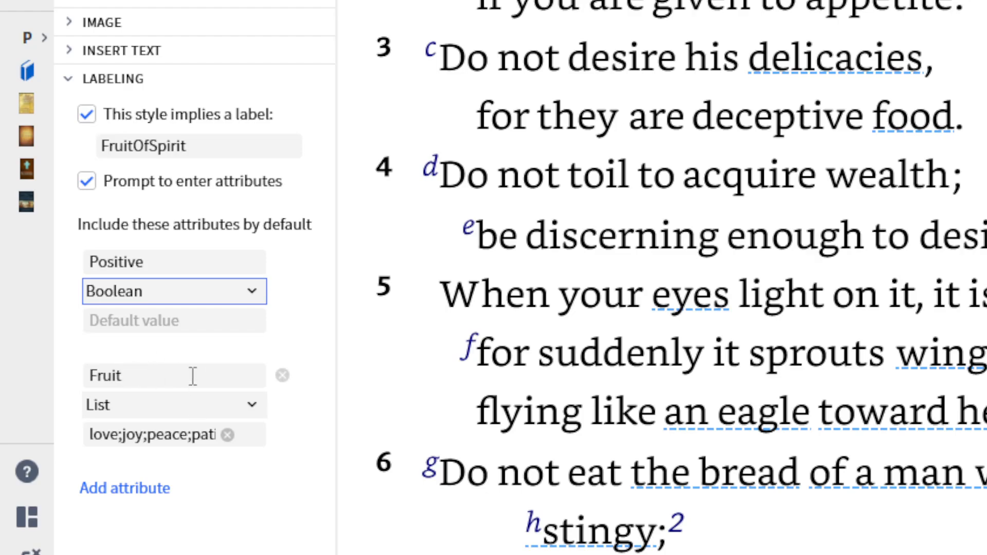
left_click(167, 414)
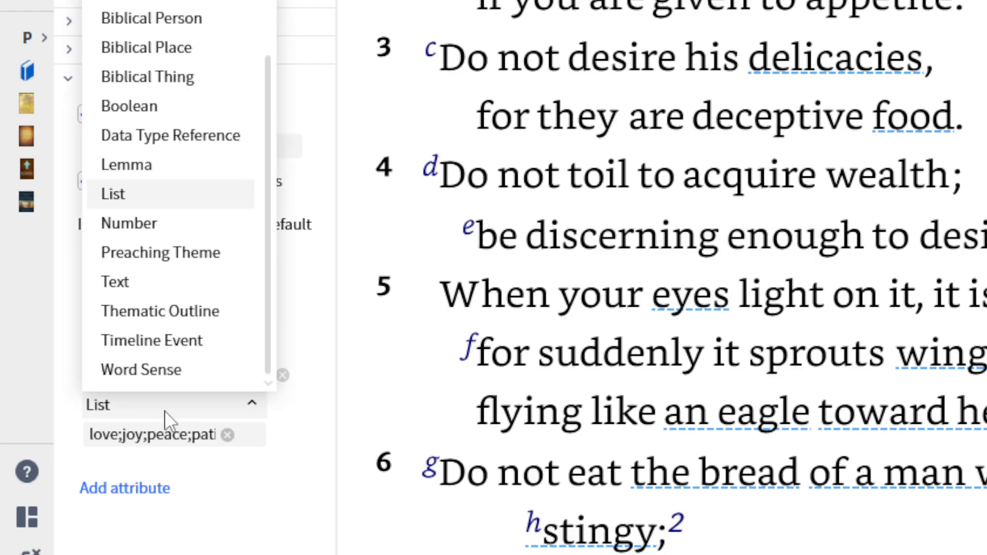
left_click(188, 193)
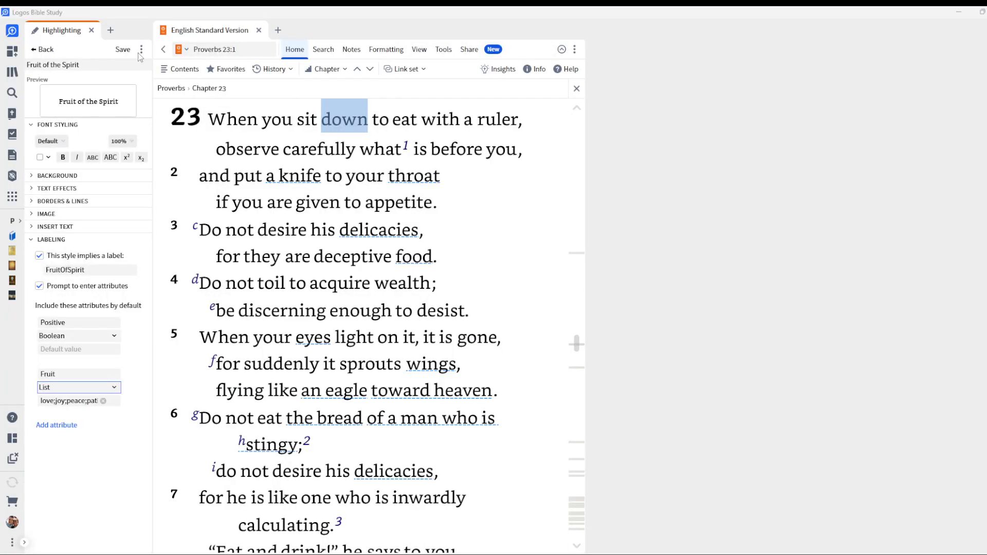
left_click(128, 55)
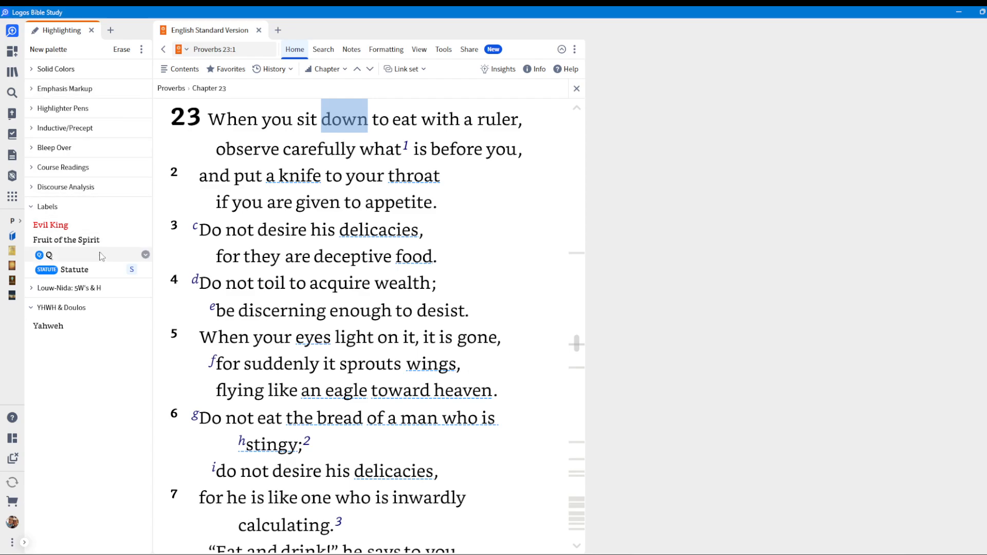
Apply the Fruit of the Spirit style to Proverbs 23:1–2, leaving the prompted label attributes at their defaults.
left_click_drag(315, 156, 217, 150)
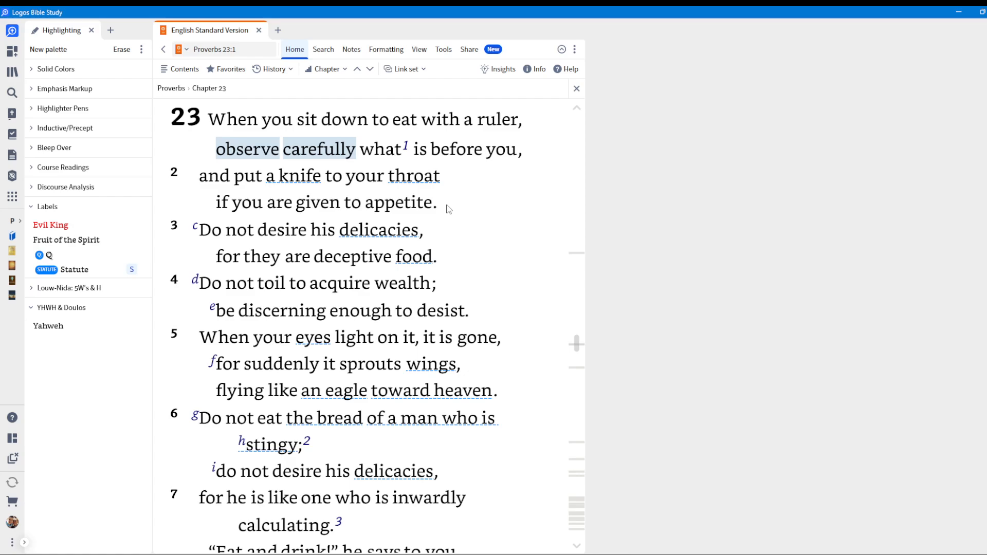
left_click_drag(446, 207, 225, 132)
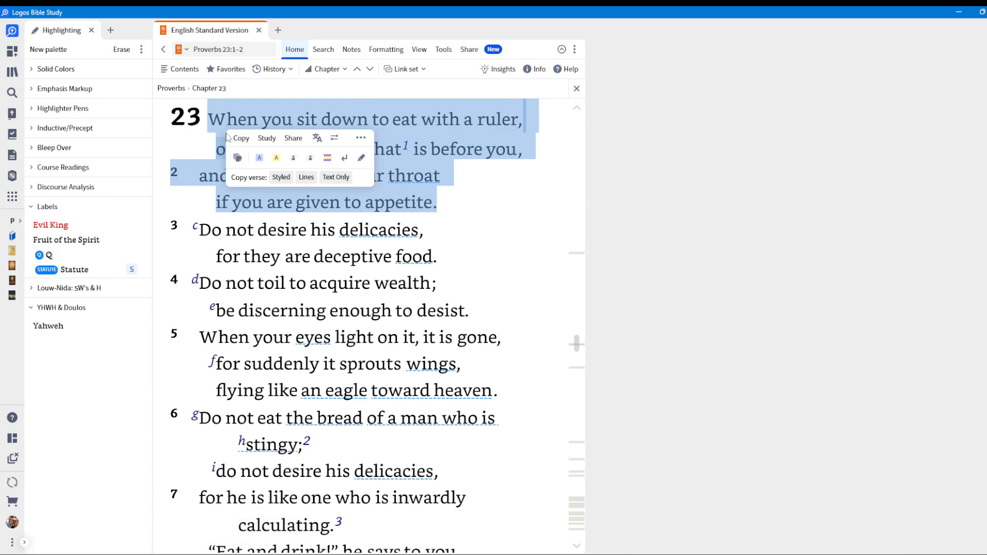
left_click(80, 241)
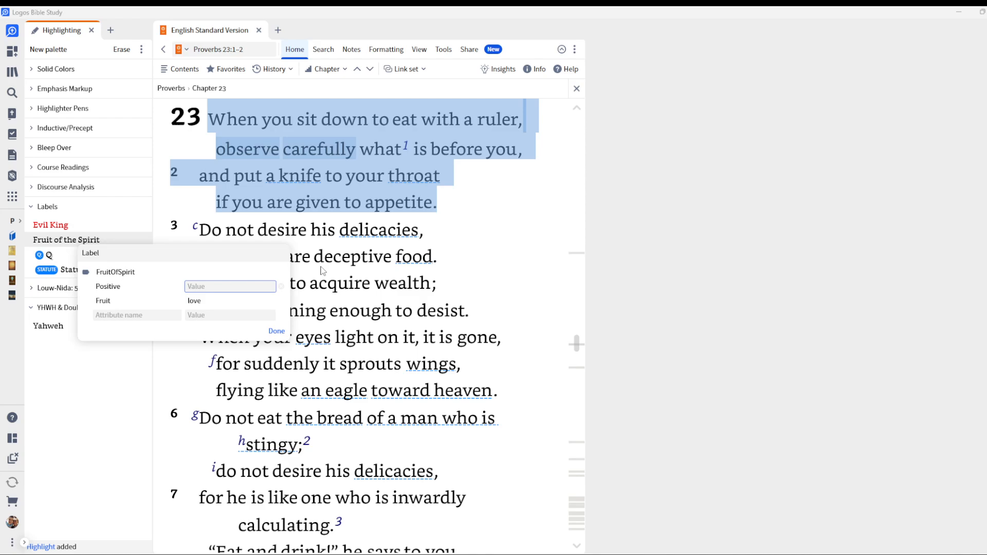
left_click_drag(340, 230, 306, 283)
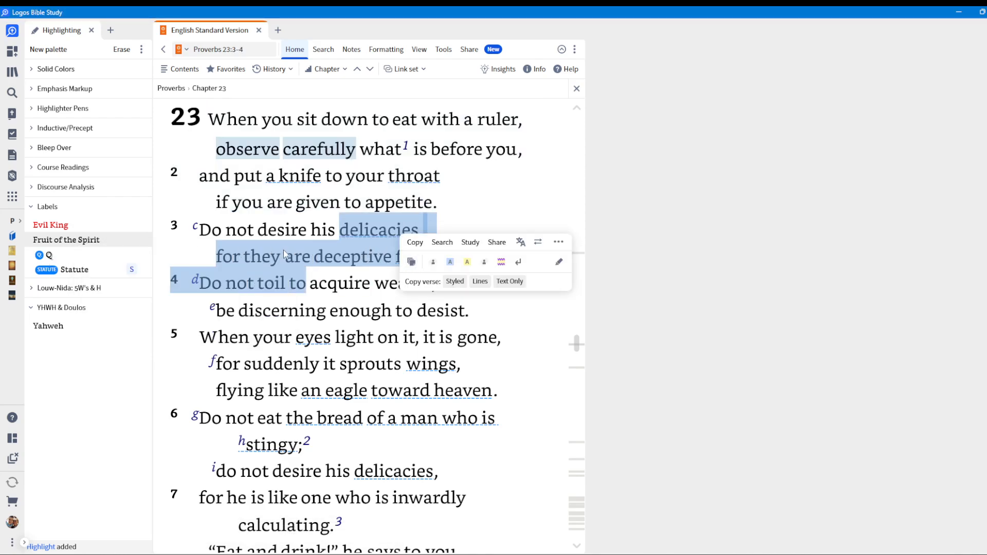
left_click(263, 201)
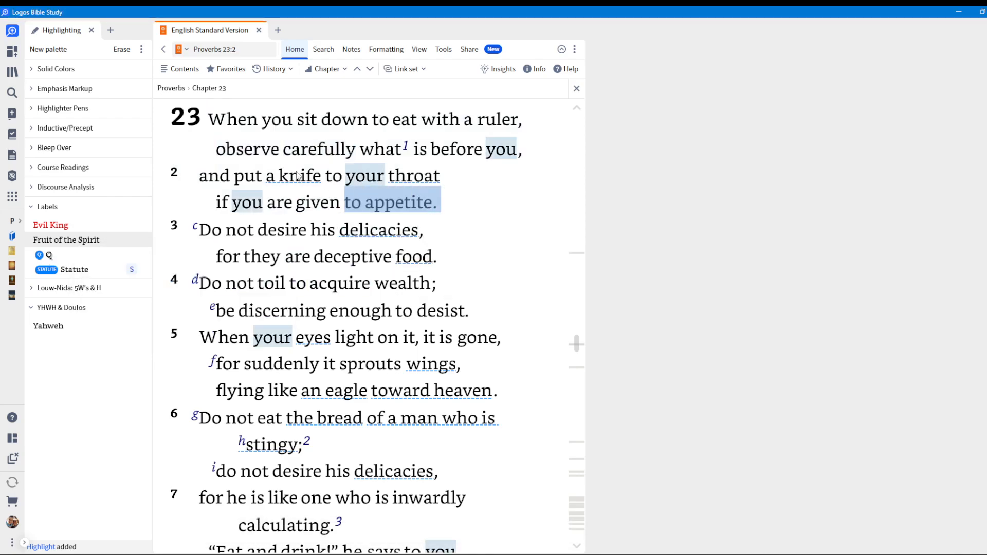
Apply the Fruit of the Spirit style to Proverbs 23:1–2 again and set its Positive attribute to True.
left_click_drag(437, 203, 207, 119)
left_click(83, 241)
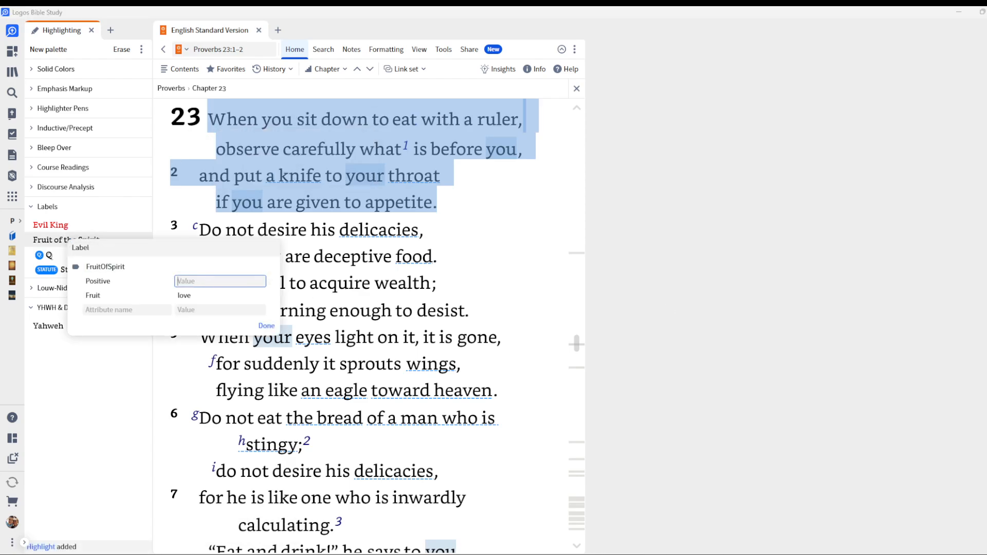
key("Return")
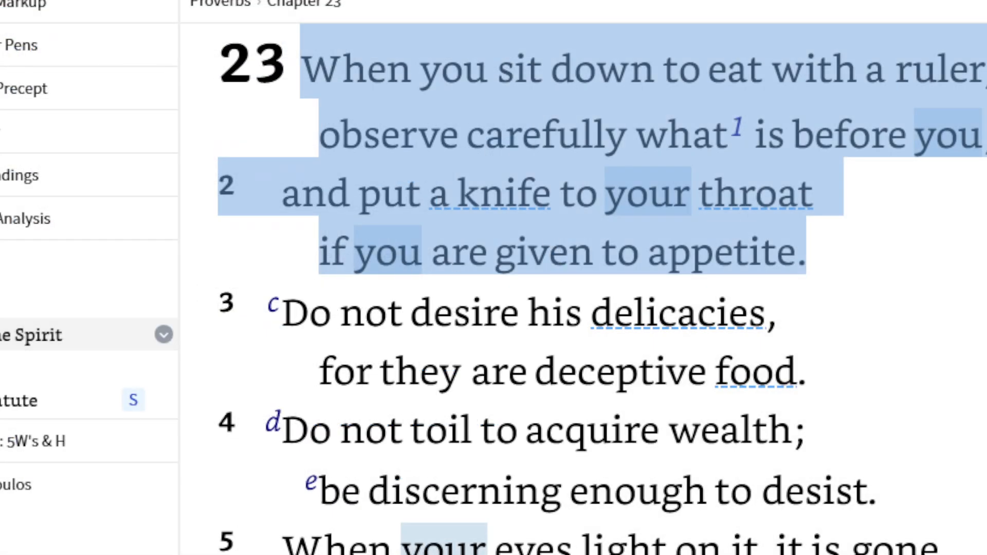
left_click(4, 331)
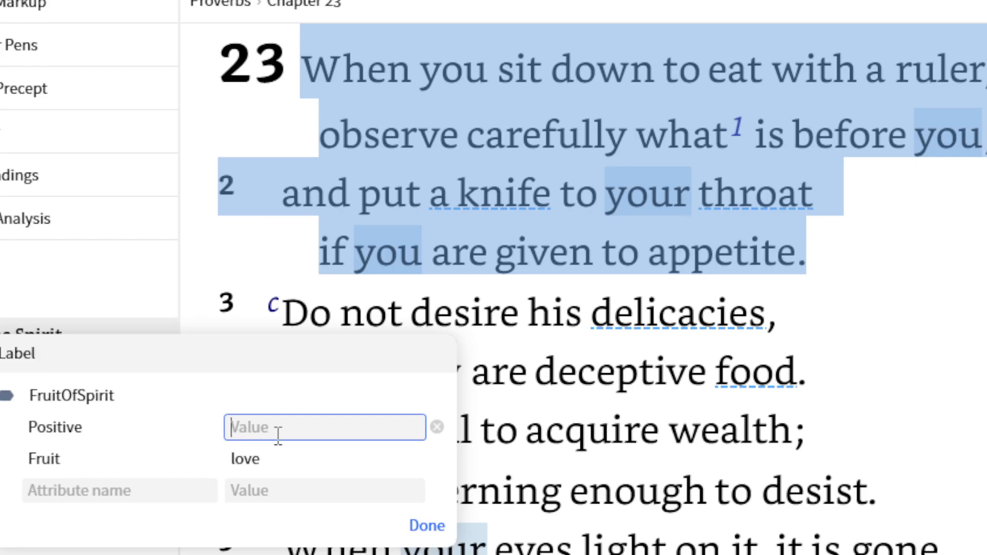
type("True")
left_click(279, 452)
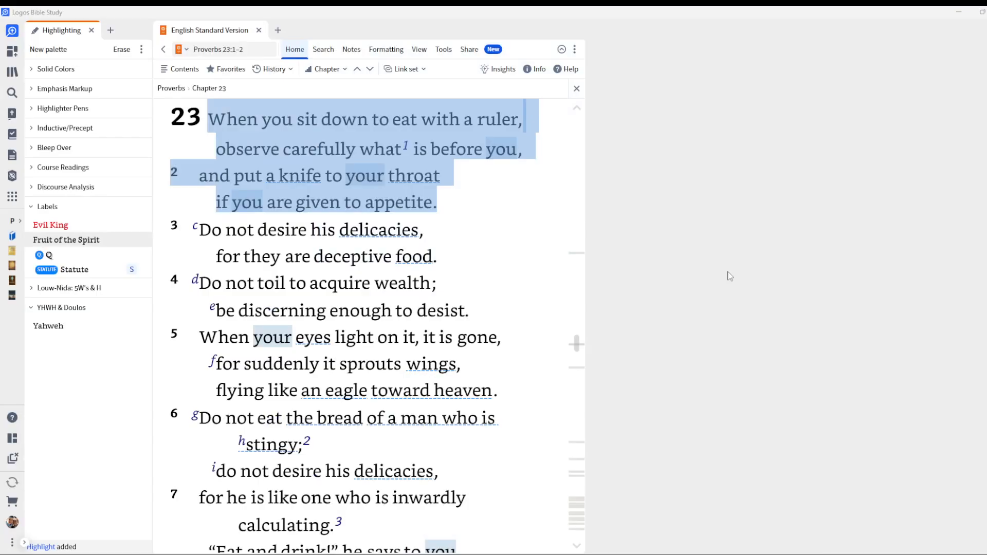
Examine the FruitOfSpirit labels attached to Proverbs 23:1–2 and compare the attributes of each one.
left_click(302, 138)
right_click(302, 140)
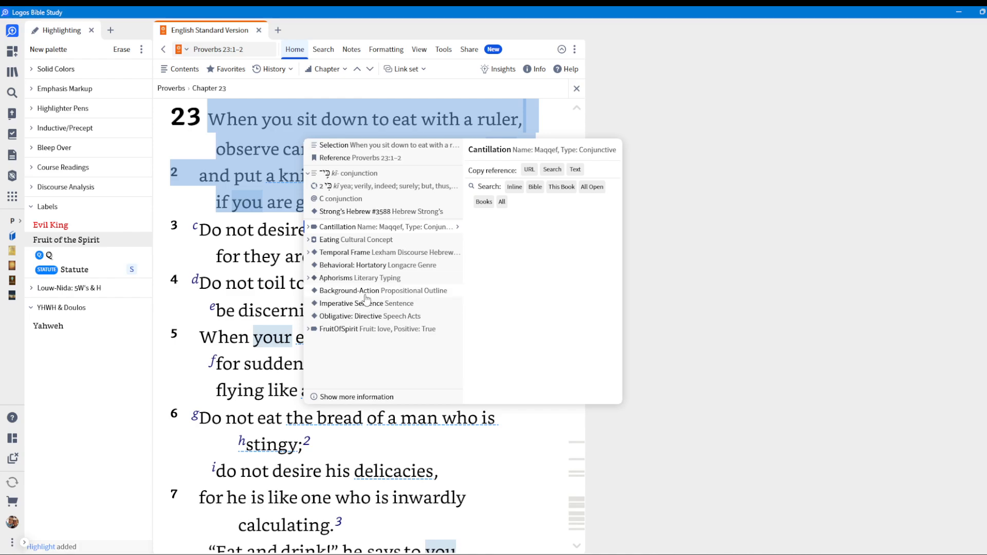
left_click(308, 329)
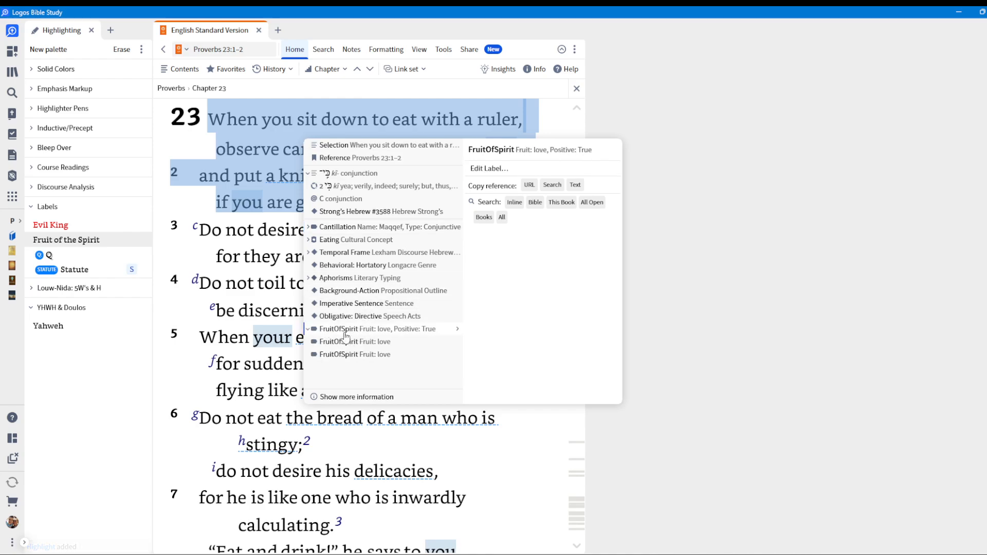
mouse_move(359, 347)
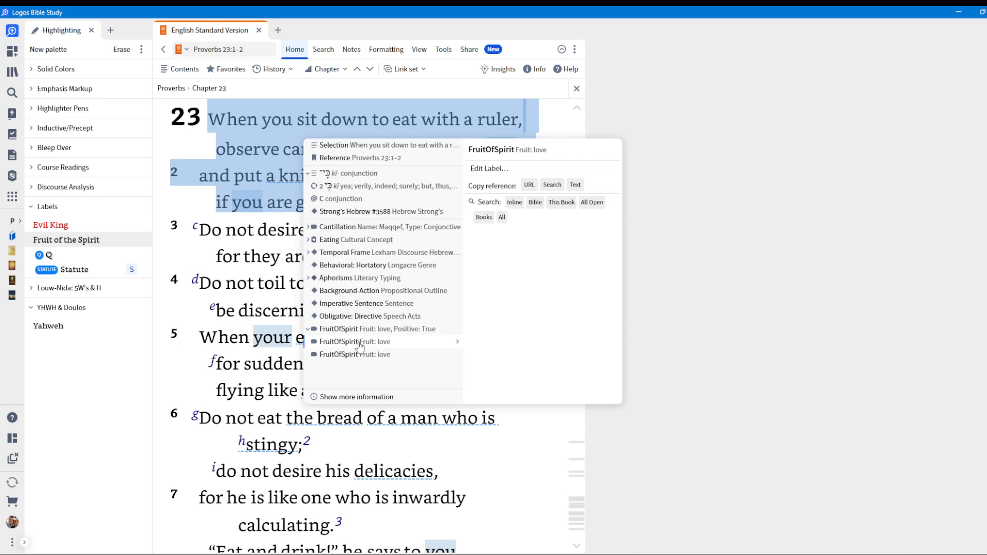
right_click(252, 178)
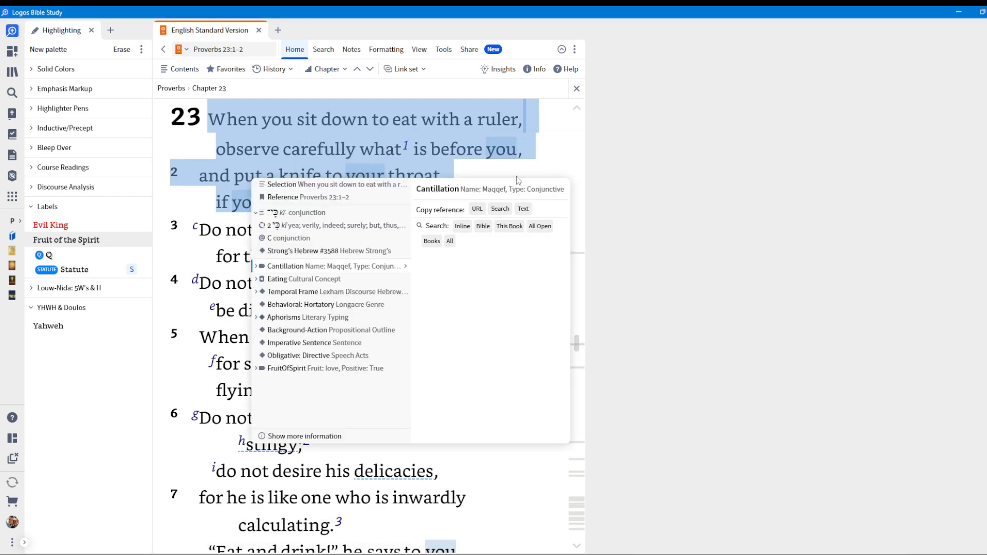
left_click(679, 151)
right_click(449, 191)
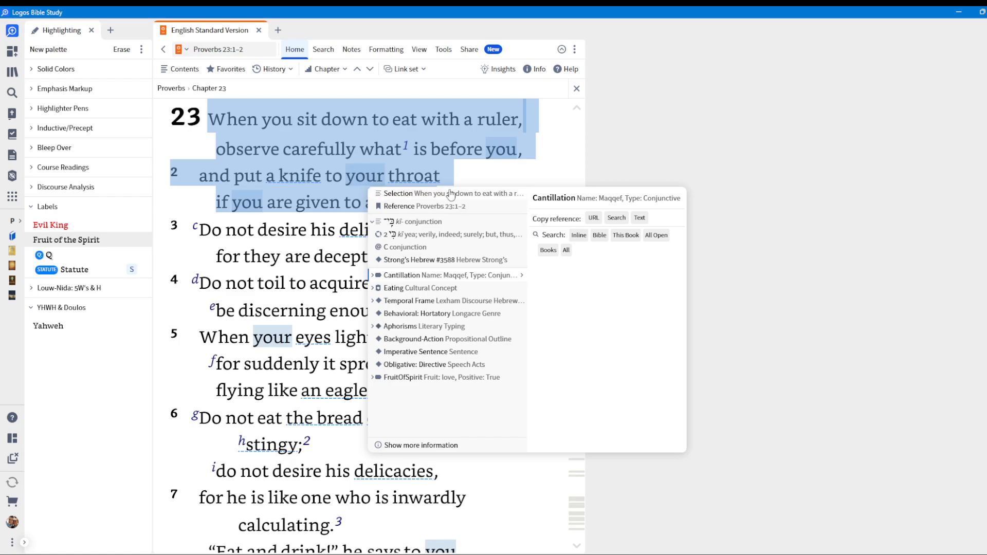
left_click(516, 161)
Apply the Fruit of the Spirit style to Proverbs 23:1–2 with Positive True and Fruit self-control, and check the passage's label.
left_click_drag(463, 212, 209, 121)
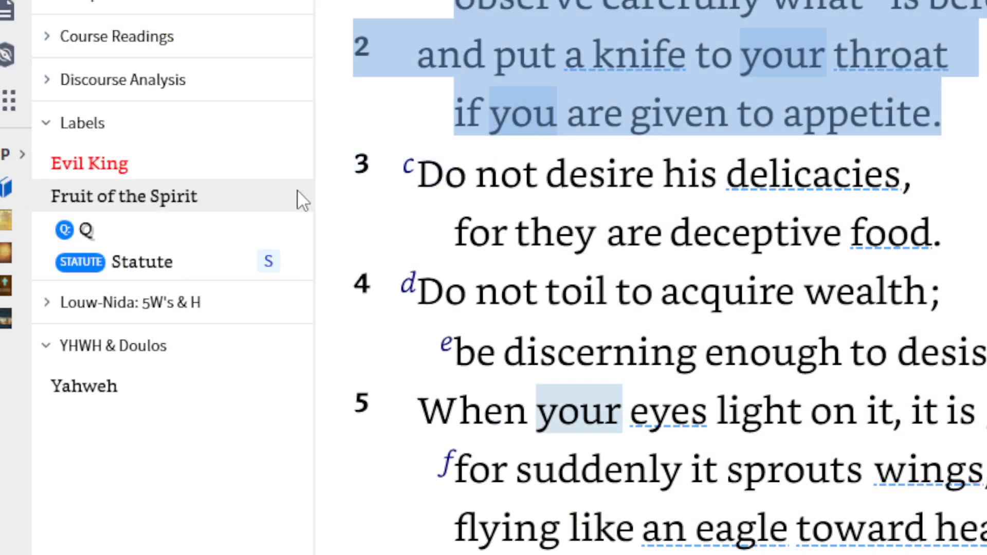
left_click(178, 200)
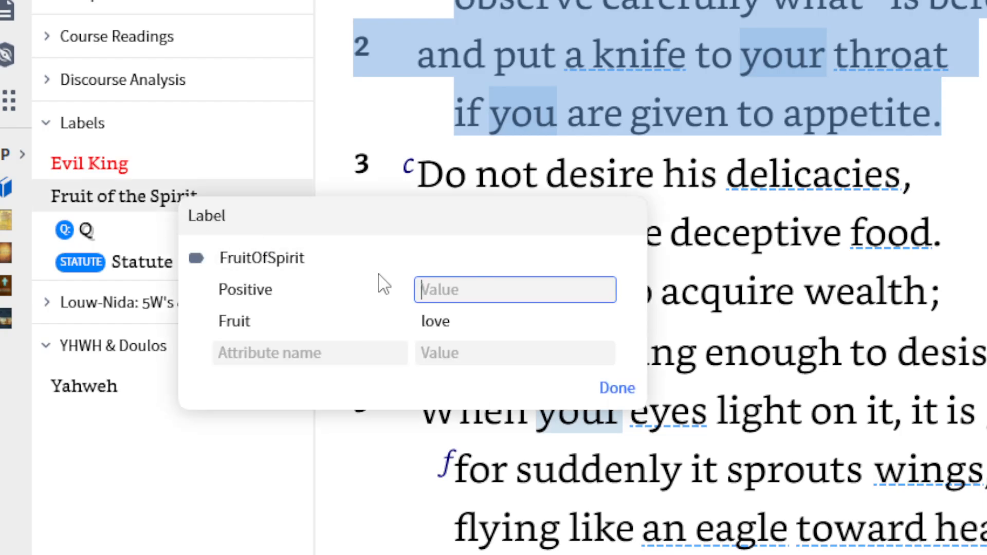
type("t")
left_click(530, 314)
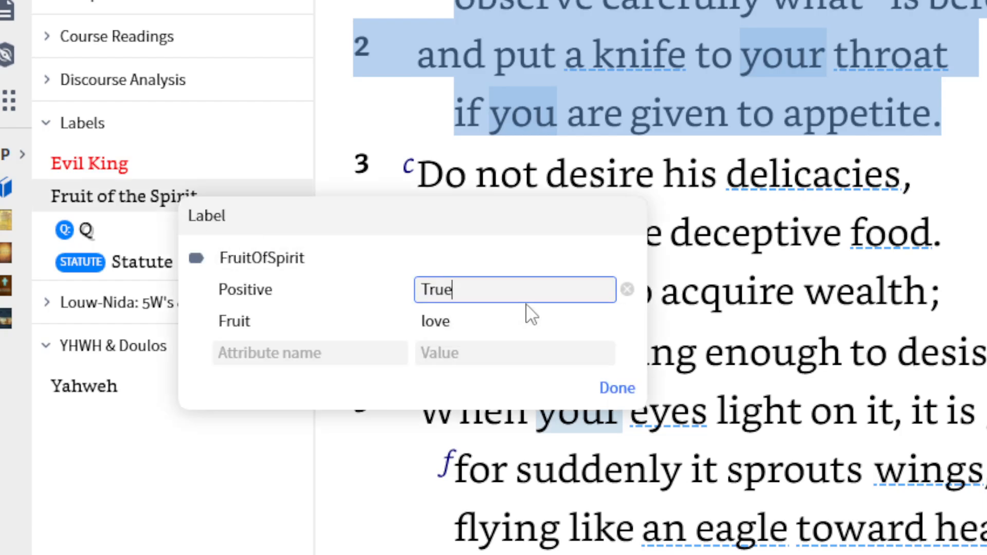
left_click(470, 323)
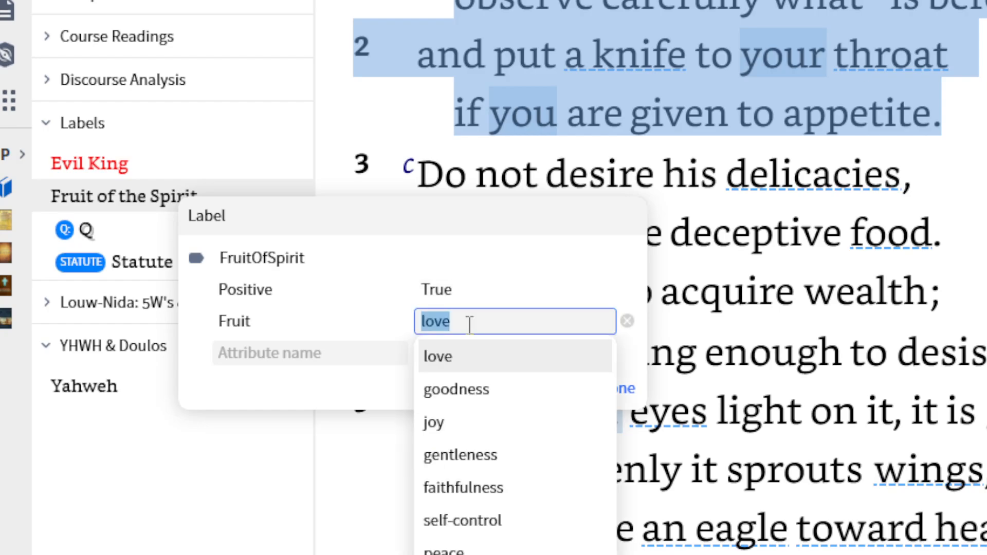
left_click(529, 520)
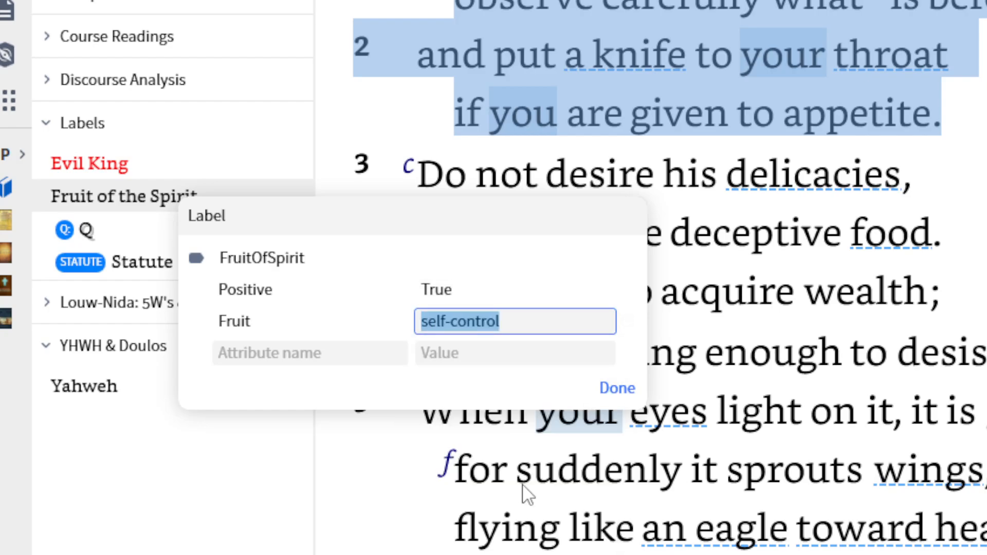
left_click(618, 388)
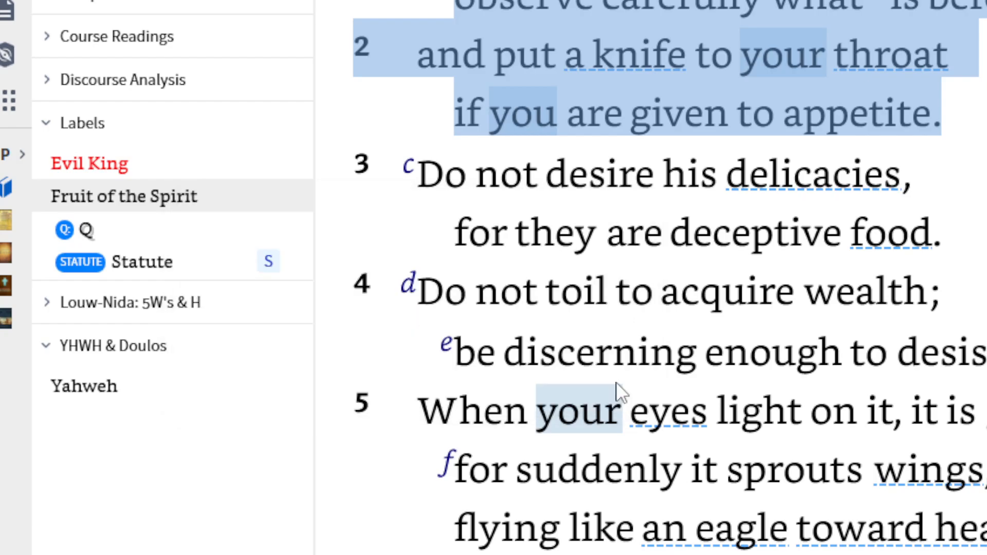
left_click(979, 109)
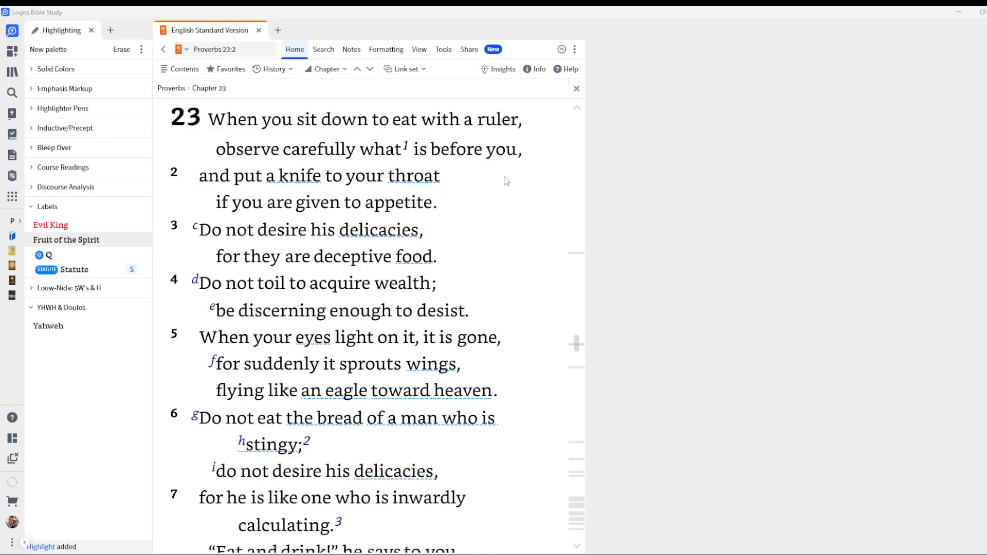
right_click(342, 123)
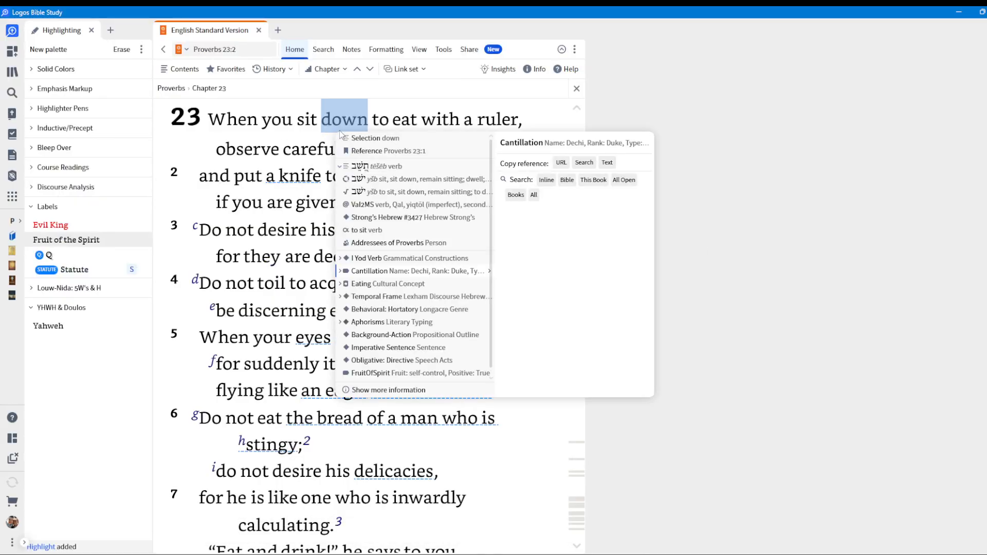
From the Fruit Of Spirit in Proverbs notebook, list notes in all notebooks created in the last 7 days and open the newest Proverbs 23:1–2 highlight.
left_click(12, 156)
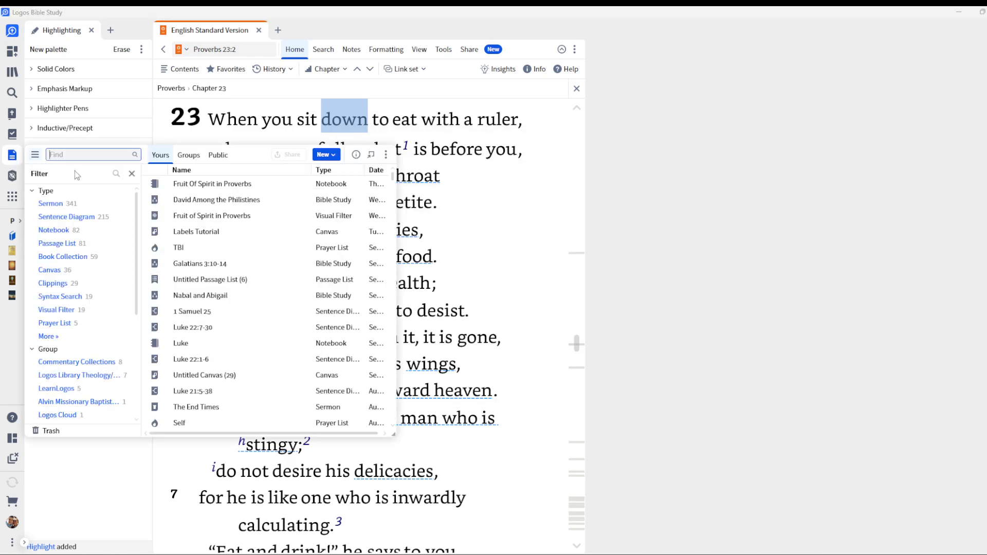
left_click(204, 185)
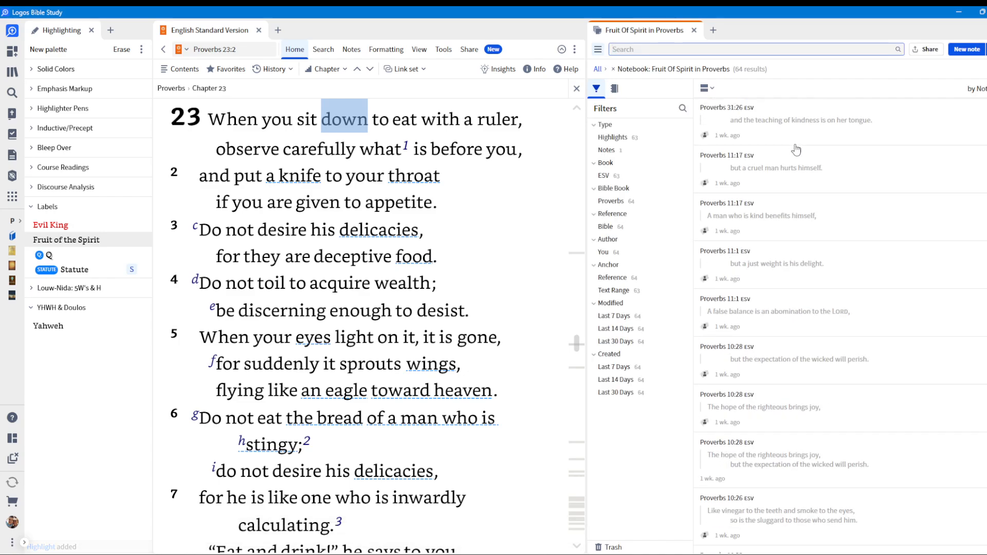
left_click(631, 369)
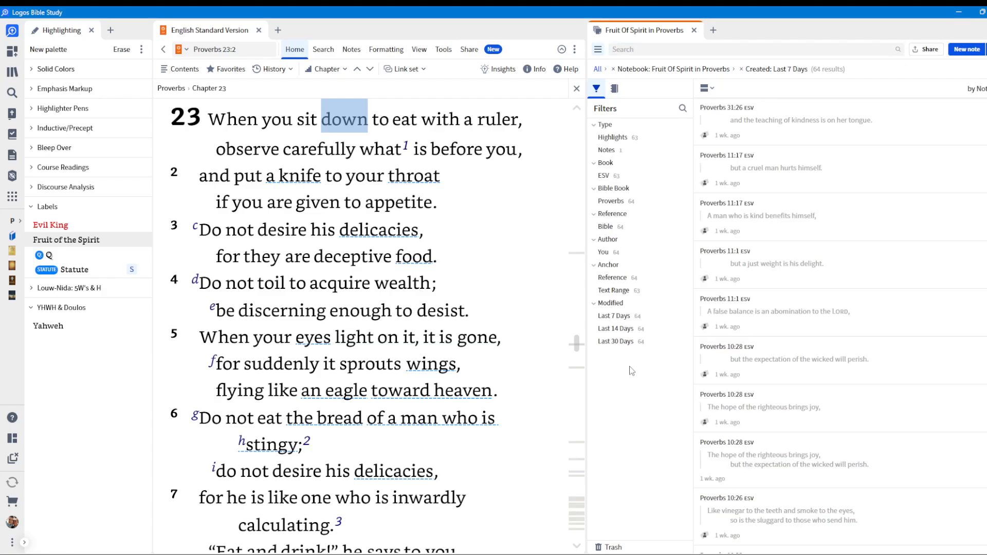
left_click(615, 70)
left_click(777, 134)
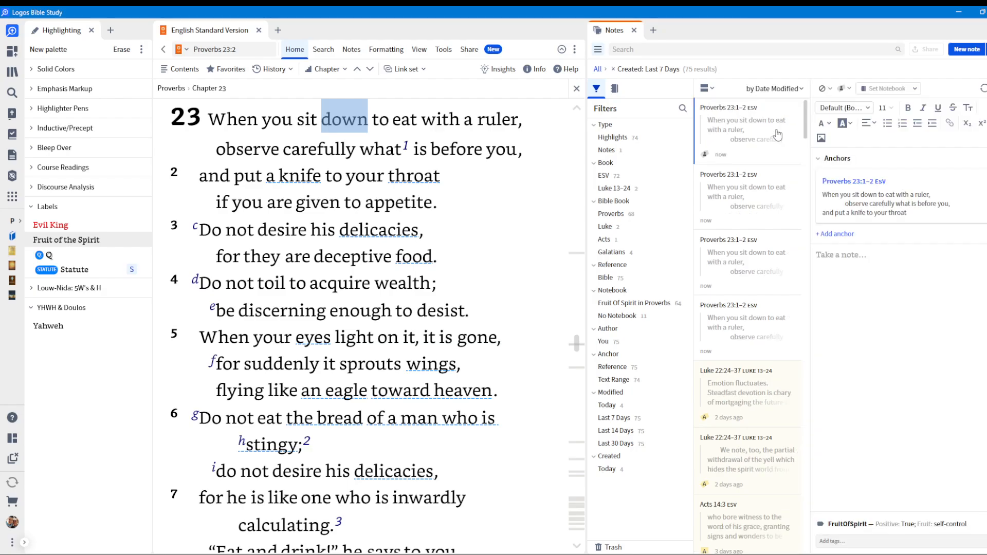
File the newest Proverbs 23:1–2 highlight in the Fruit Of Spirit in Proverbs notebook.
left_click(886, 88)
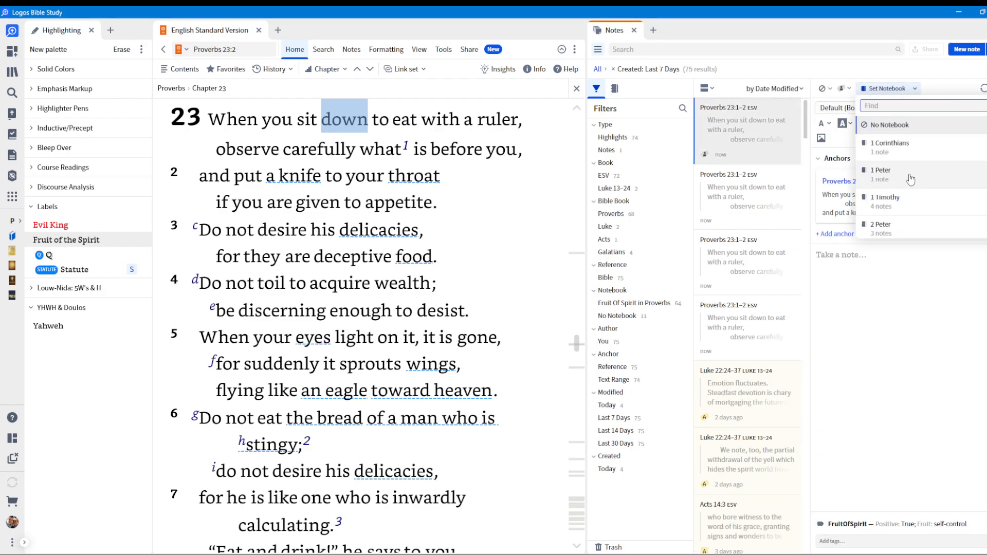
scroll(911, 178, "down", 10)
type("fr")
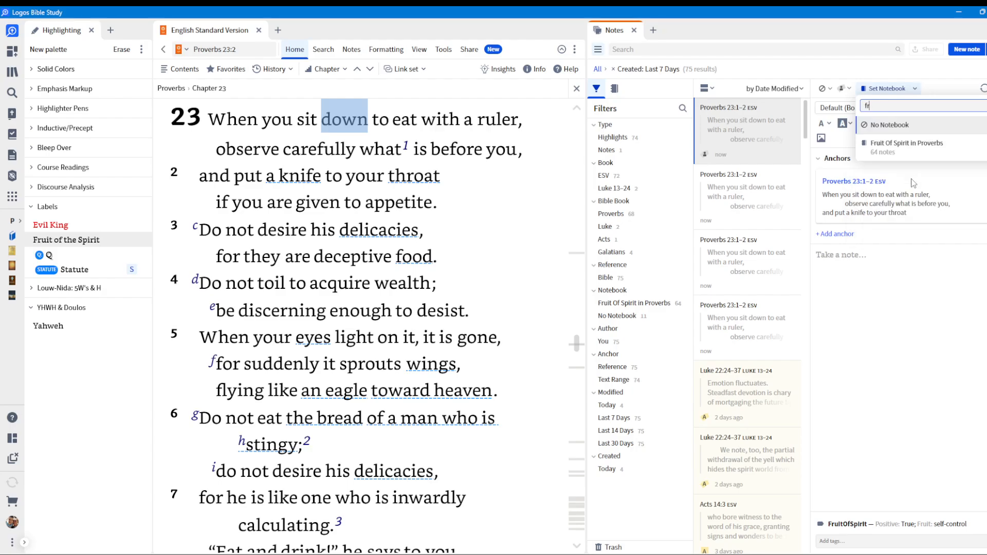
left_click(907, 144)
Write the note text "This is positive because sldfa;orgjqa;oejir" on the newest Proverbs 23:1–2 highlight.
left_click(882, 269)
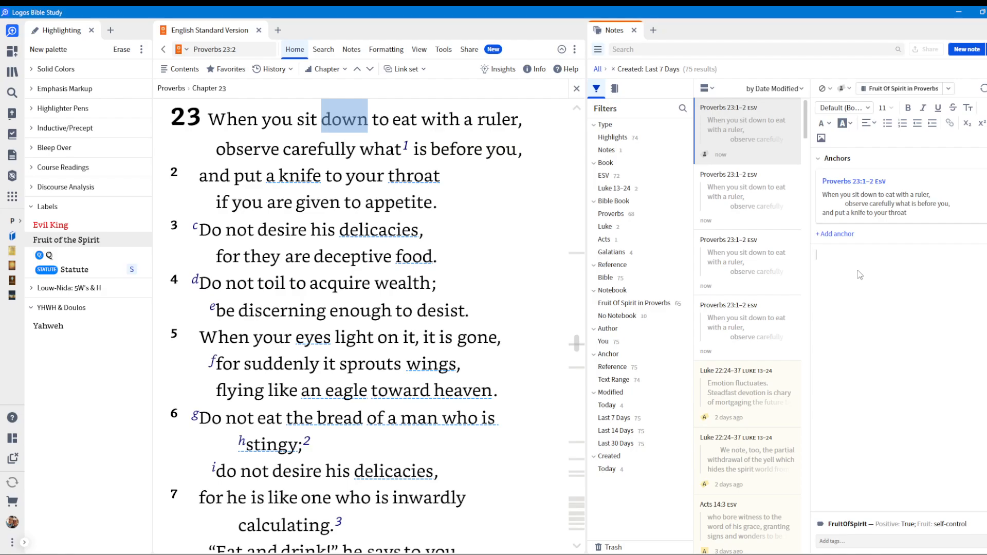
type("This is positive because")
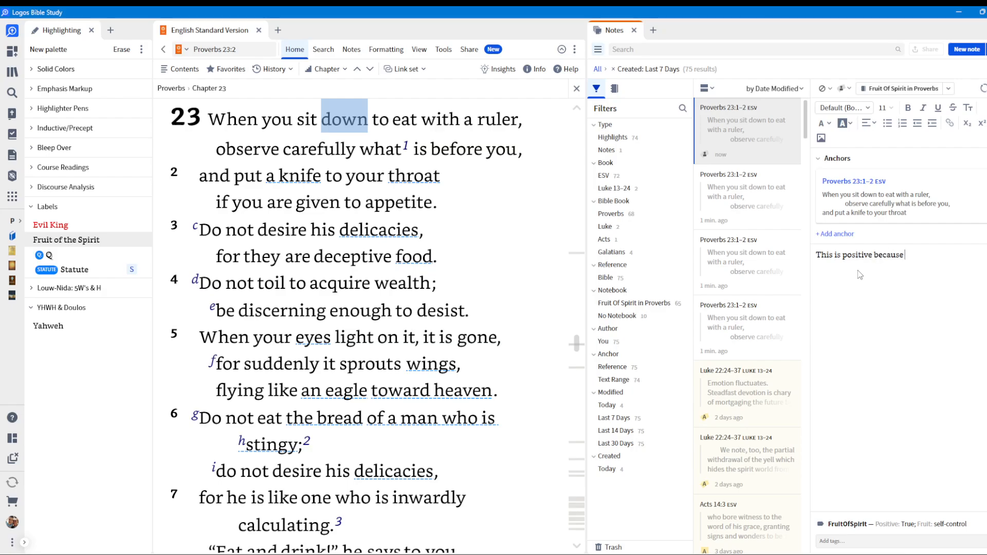
type("sldfa;orgjqa;oejir")
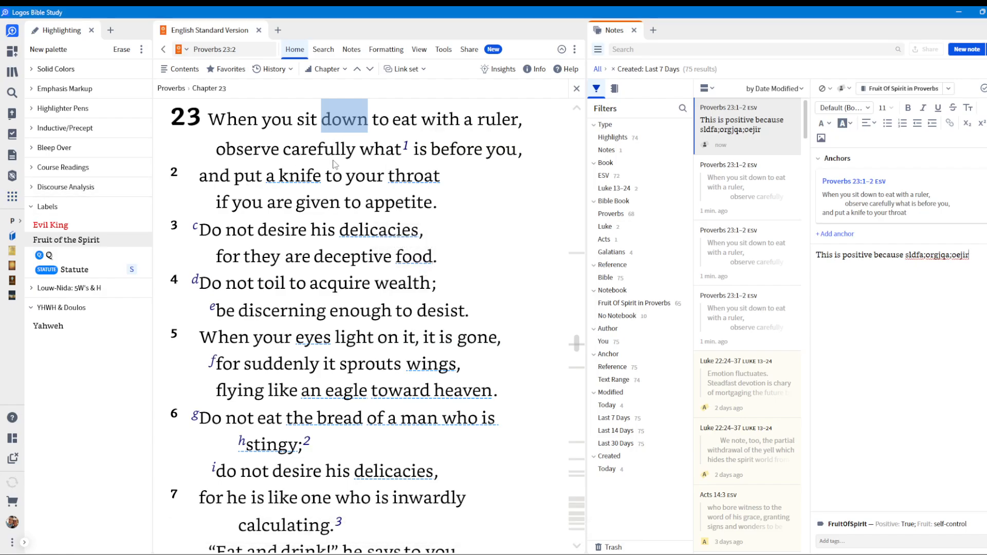
left_click(11, 197)
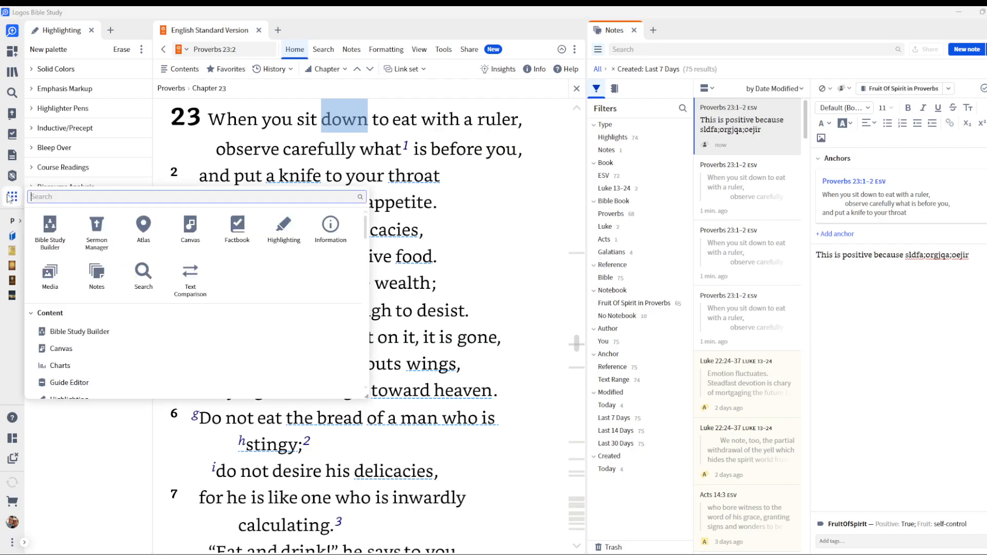
type("visual")
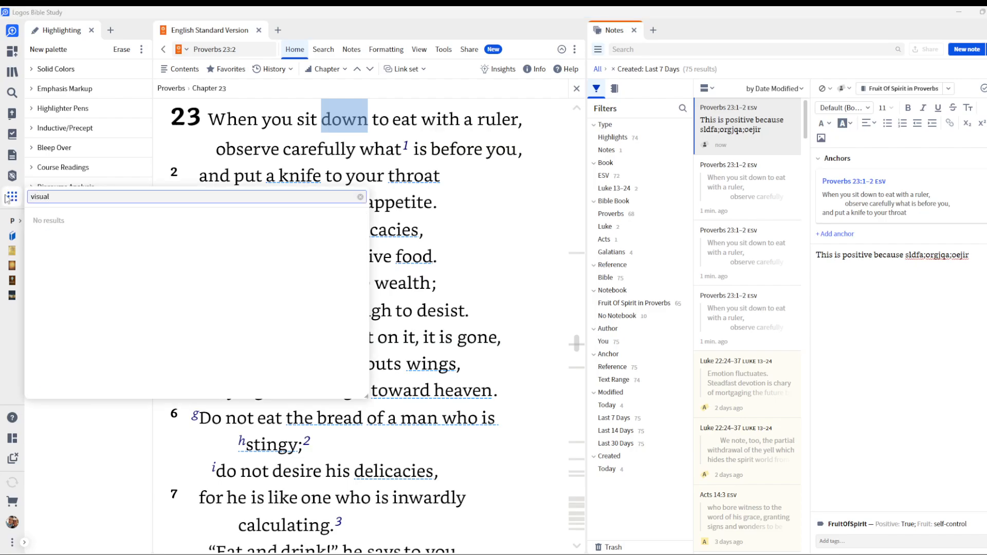
key("BackSpace")
key("BackSpace")
key("BackSpace")
key("BackSpace")
key("BackSpace")
Open the Fruit of Spirit in Proverbs visual filter and set its passage range to Proverbs.
left_click(12, 157)
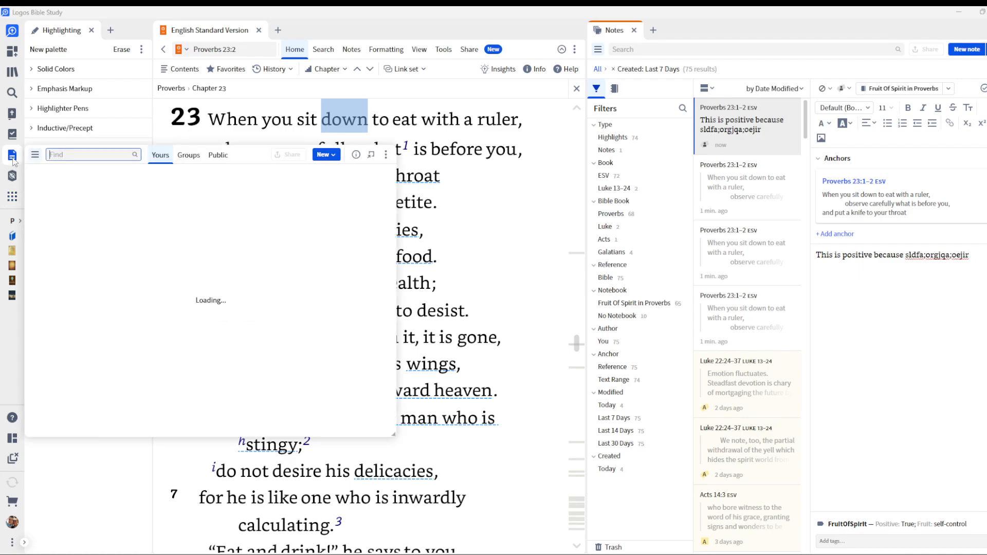
key("BackSpace")
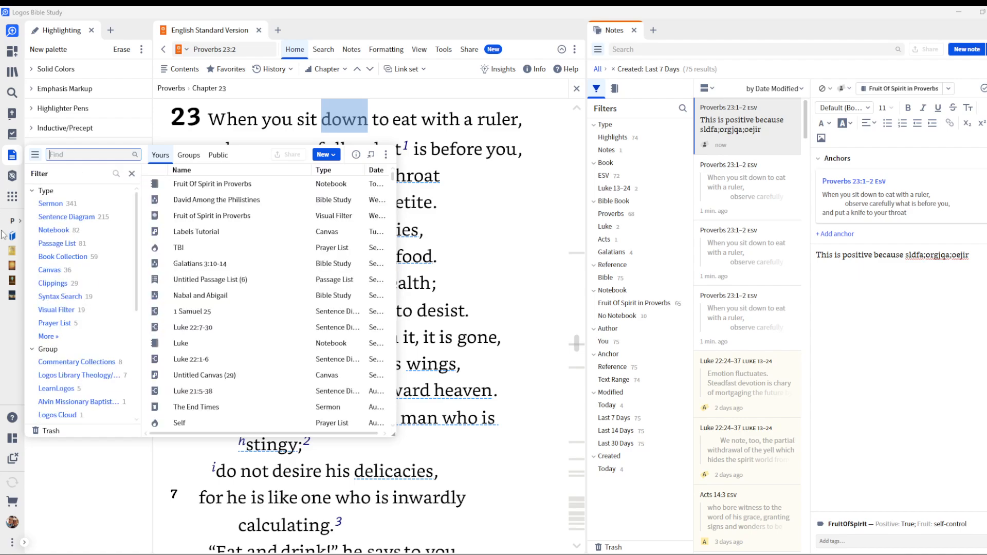
left_click(226, 215)
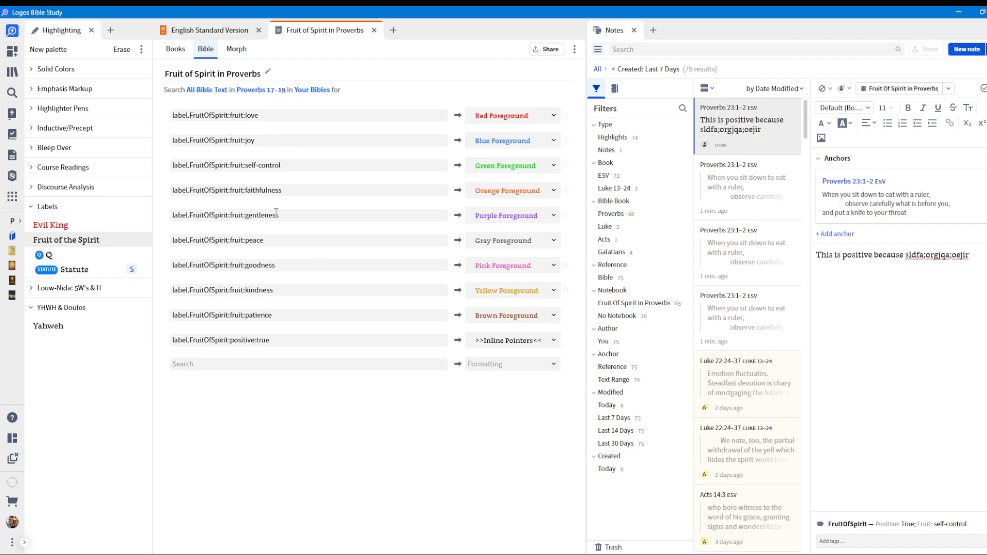
left_click(274, 91)
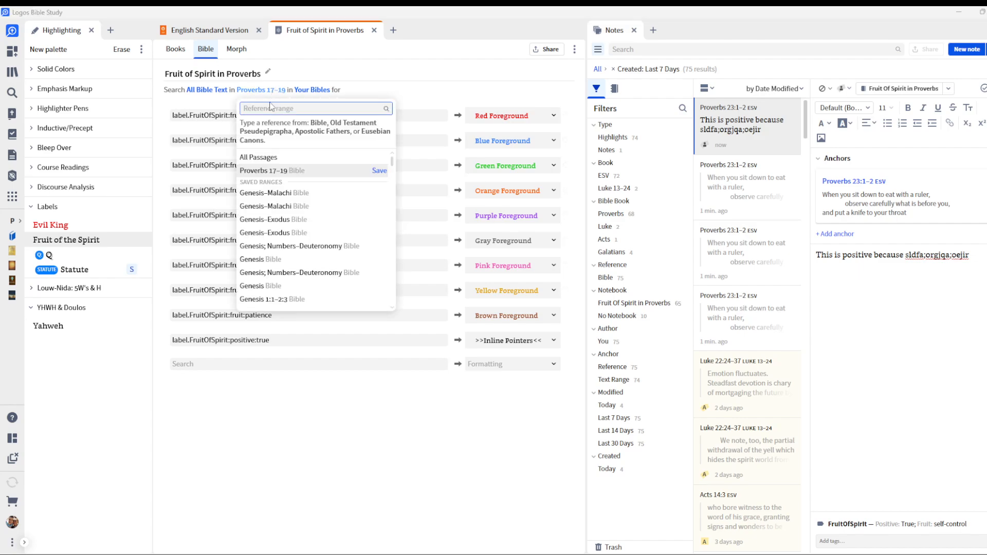
type("Proverbs")
key("Return")
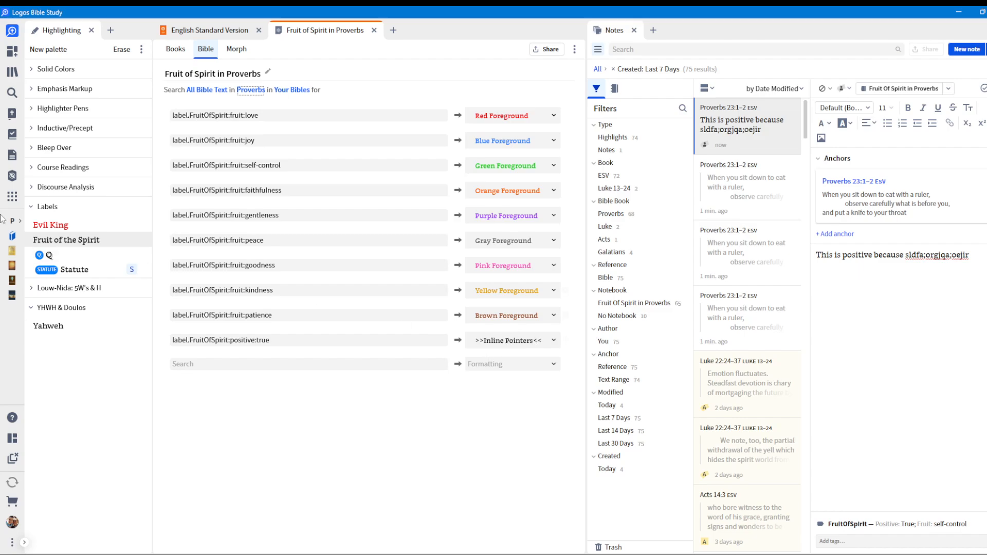
Check the visual filter's formatting and the FruitOfSpirit label on Proverbs 23:1–2 in the English Standard Version.
left_click(220, 32)
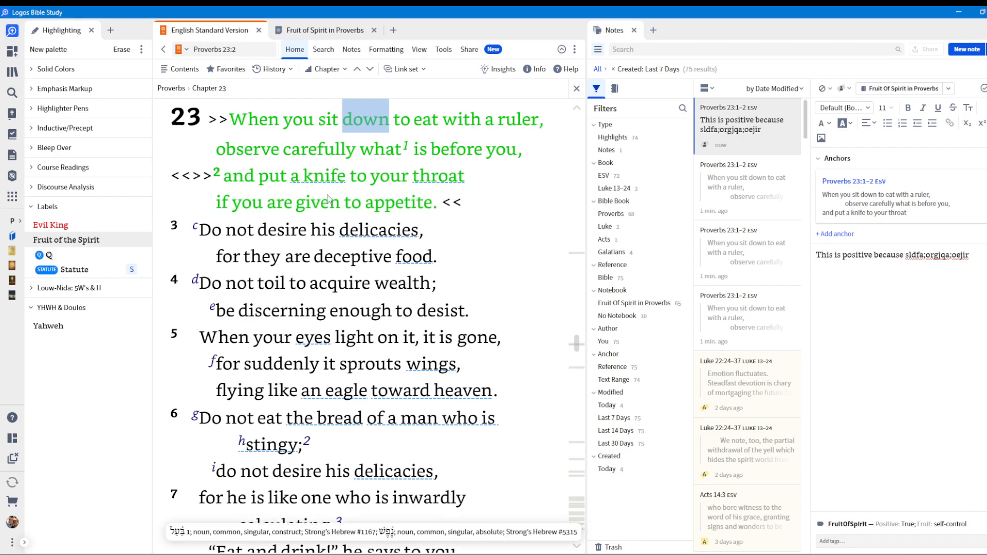
mouse_move(328, 199)
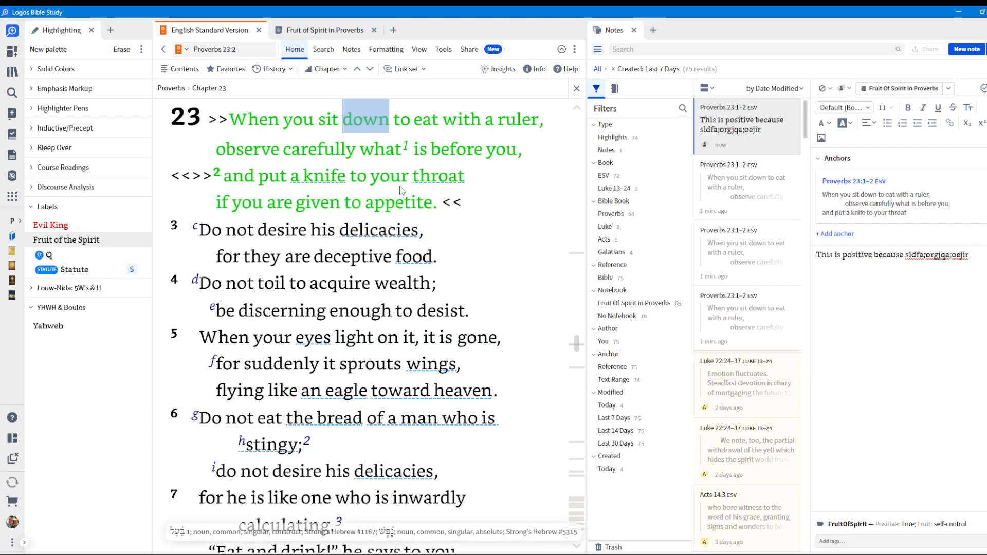
mouse_move(403, 209)
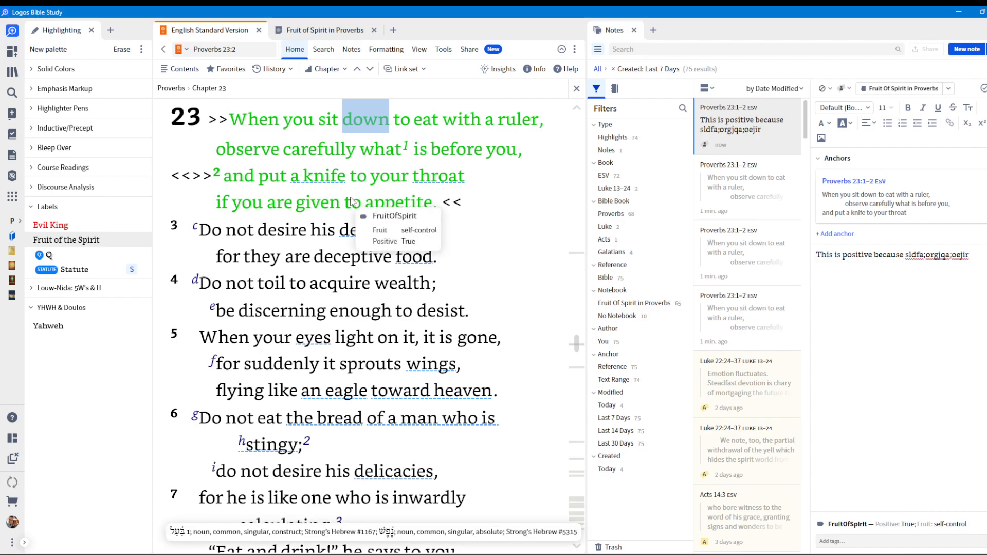
Apply the Fruit of the Spirit style to Proverbs 23:10–11 with Fruit kindness and Positive False.
scroll(352, 202, "down", 3)
scroll(352, 202, "down", 5)
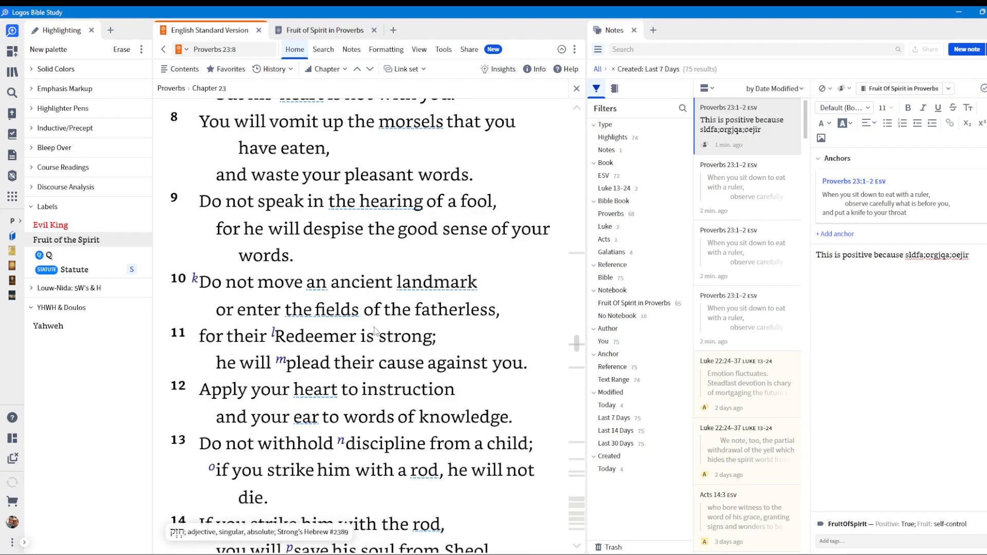
scroll(201, 212, "down", 1)
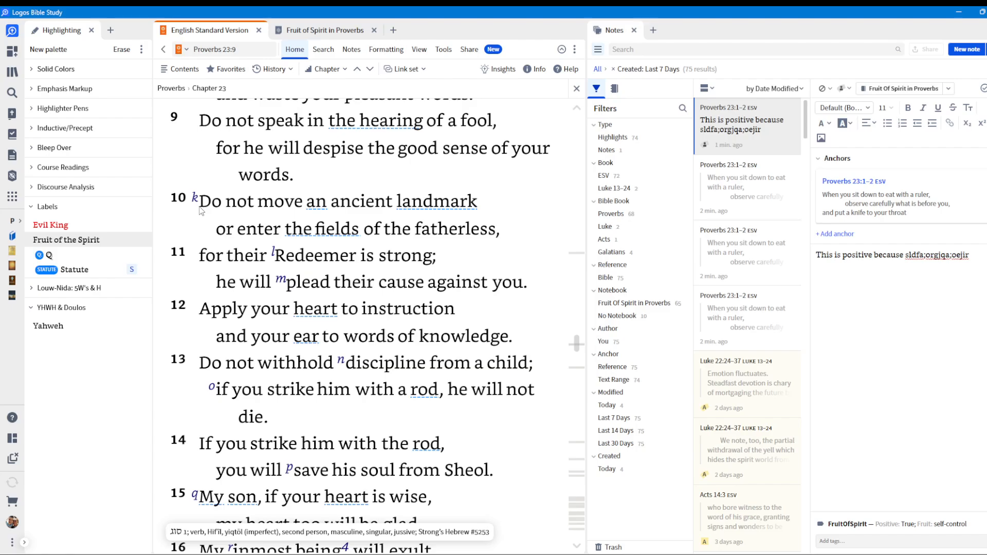
left_click_drag(201, 212, 529, 286)
left_click(58, 244)
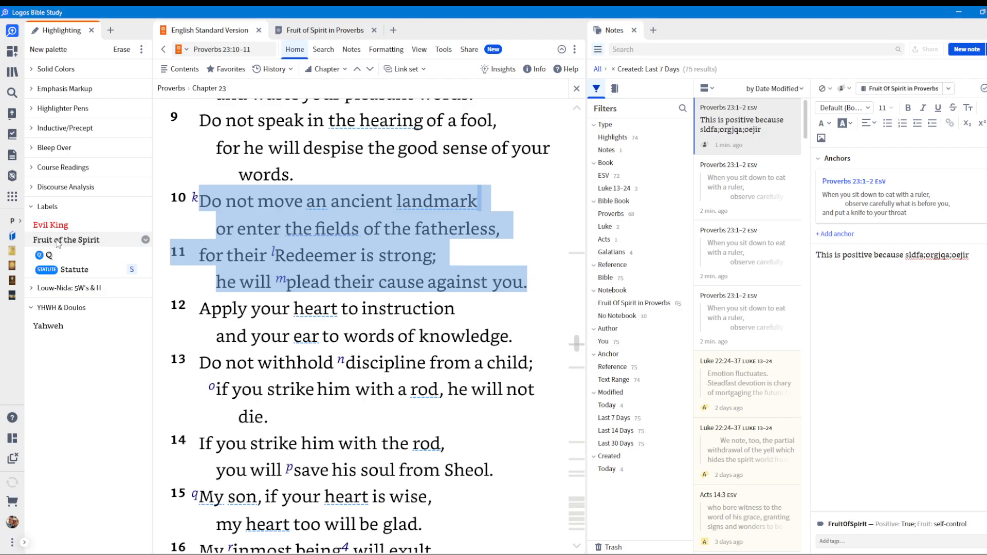
left_click(191, 283)
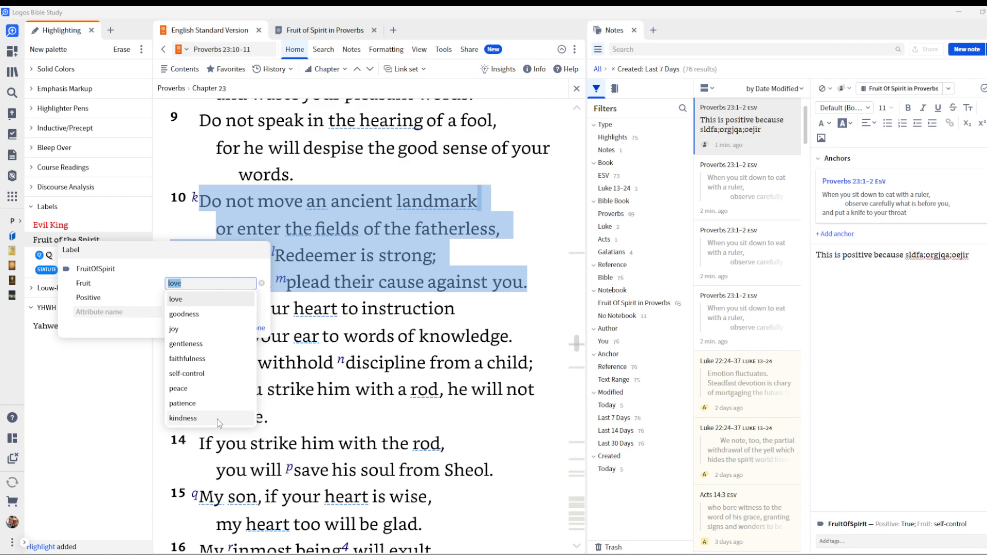
left_click(217, 419)
left_click(205, 296)
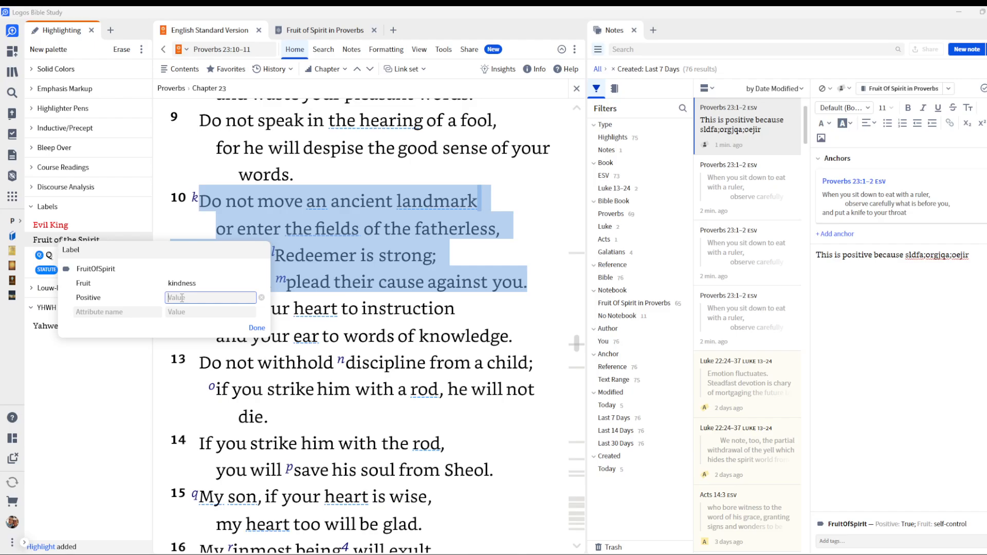
type("False")
left_click(257, 328)
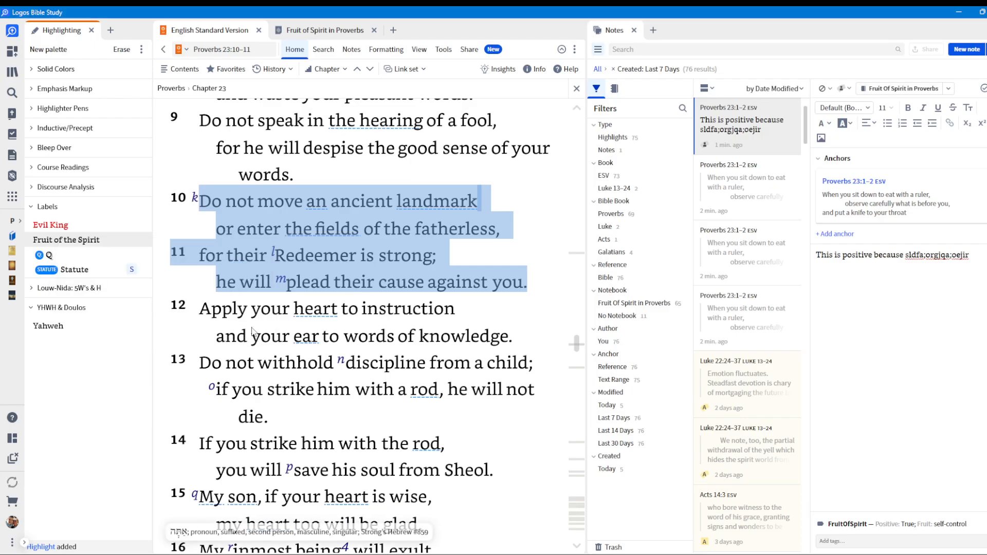
left_click(434, 184)
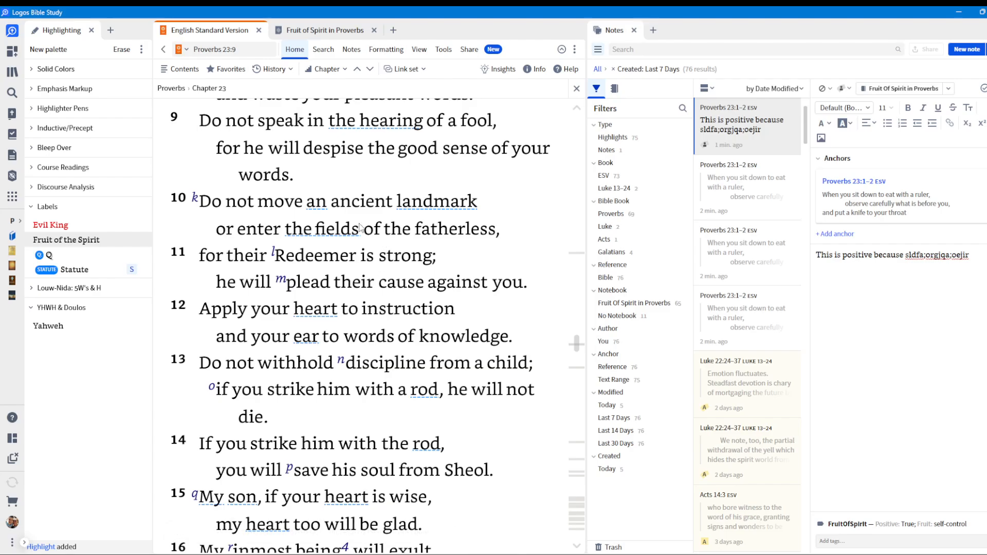
Run a Bible search for the FruitOfSpirit label with Fruit self-control and Positive True, starting from the word "carefully" in Proverbs 23:1.
scroll(359, 226, "up", 5)
scroll(359, 226, "down", 4)
scroll(355, 229, "up", 4)
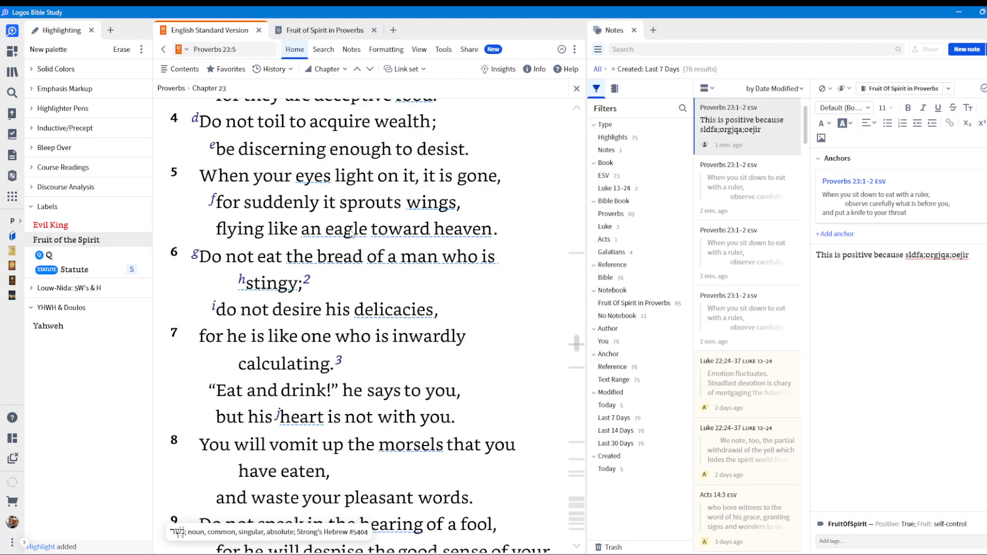
scroll(348, 234, "up", 5)
right_click(290, 231)
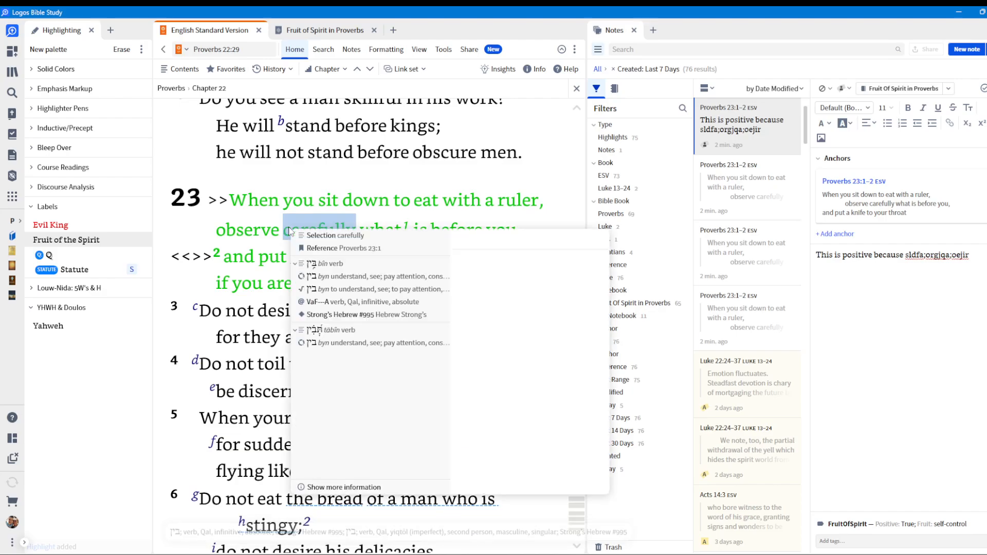
scroll(391, 396, "down", 3)
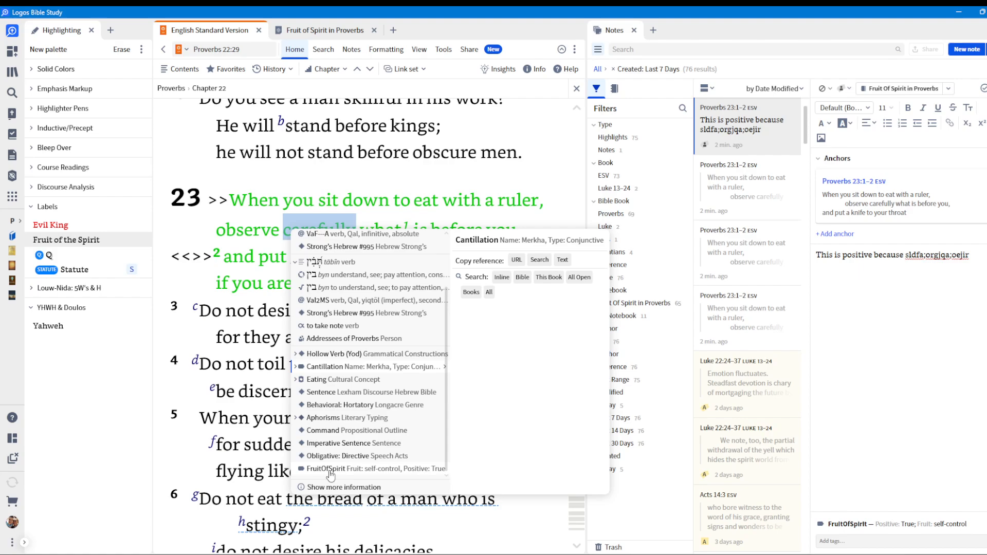
mouse_move(330, 473)
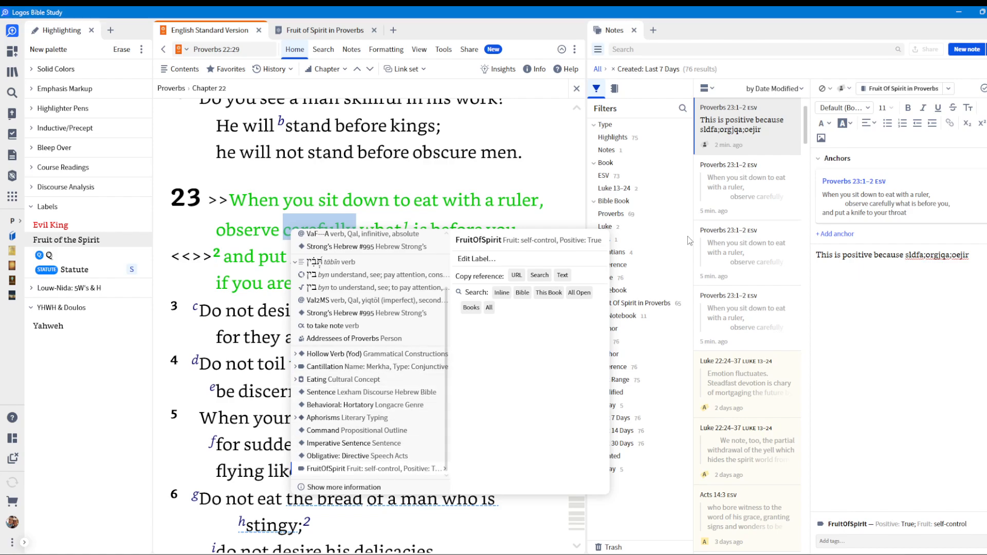
left_click(523, 293)
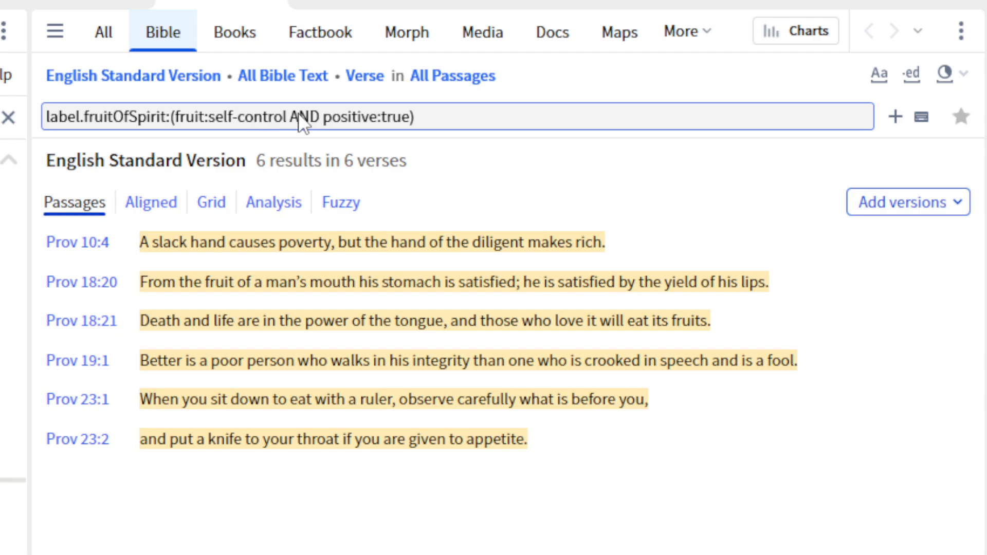
Remove the positive:true condition and the parentheses, and search the Bible for label.fruitOfSpirit:fruit:self-control.
left_click_drag(289, 117, 430, 117)
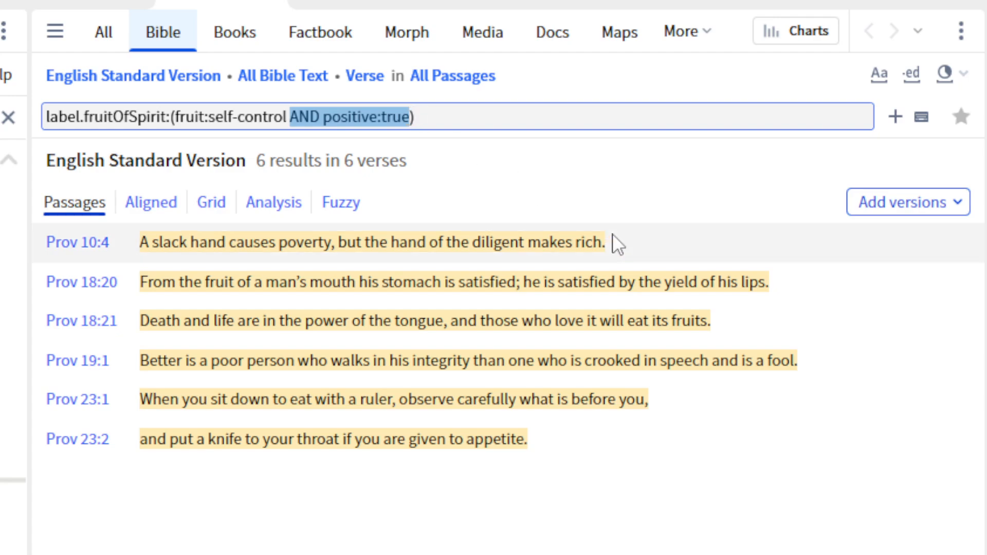
key("BackSpace")
key("BackSpace")
key("Delete")
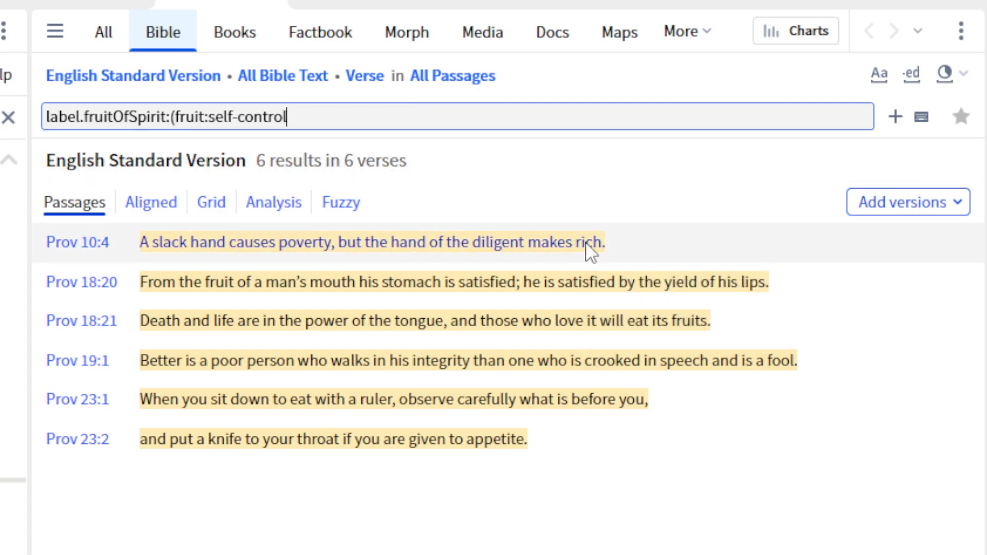
key("Left")
key("ctrl+Left")
key("ctrl+Left")
key("ctrl+Left")
key("Right")
key("BackSpace")
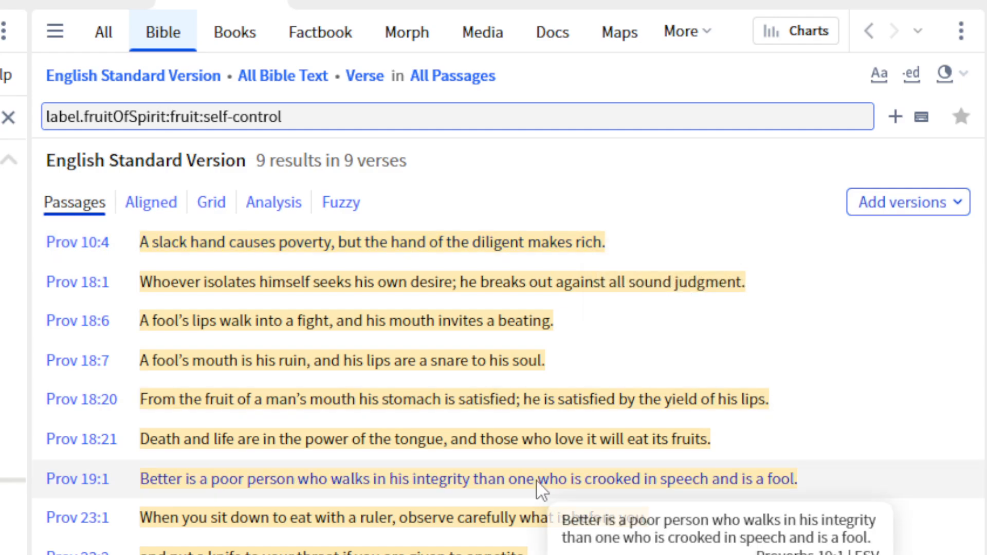
Extend the self-control label query with OR label.fruitOfSpirit:positive:false and run the Bible search.
left_click(315, 115)
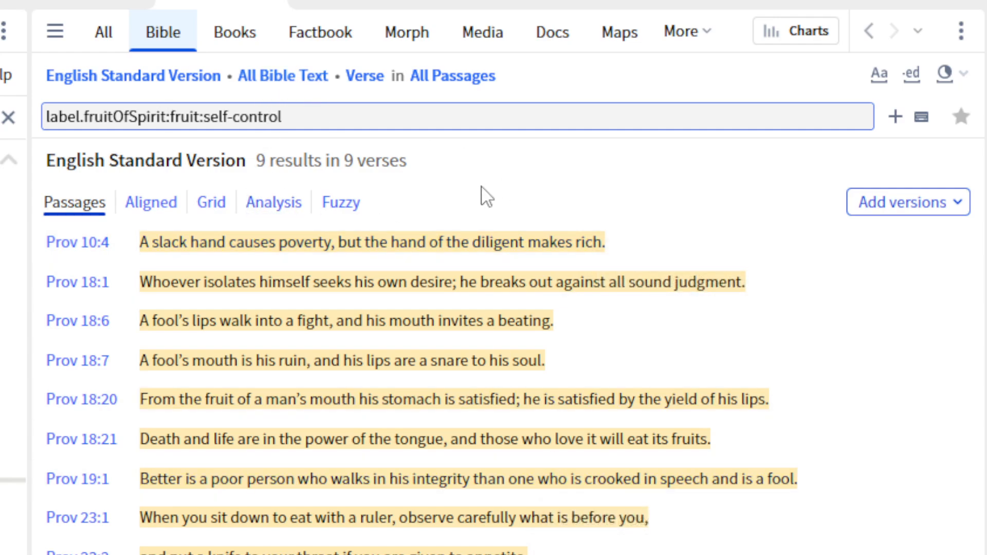
type("OR")
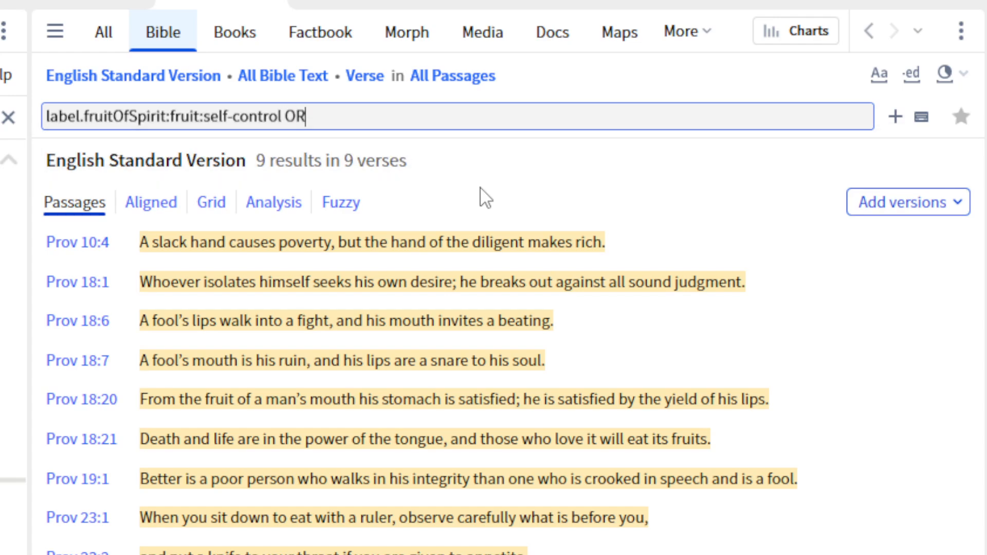
type(" label.")
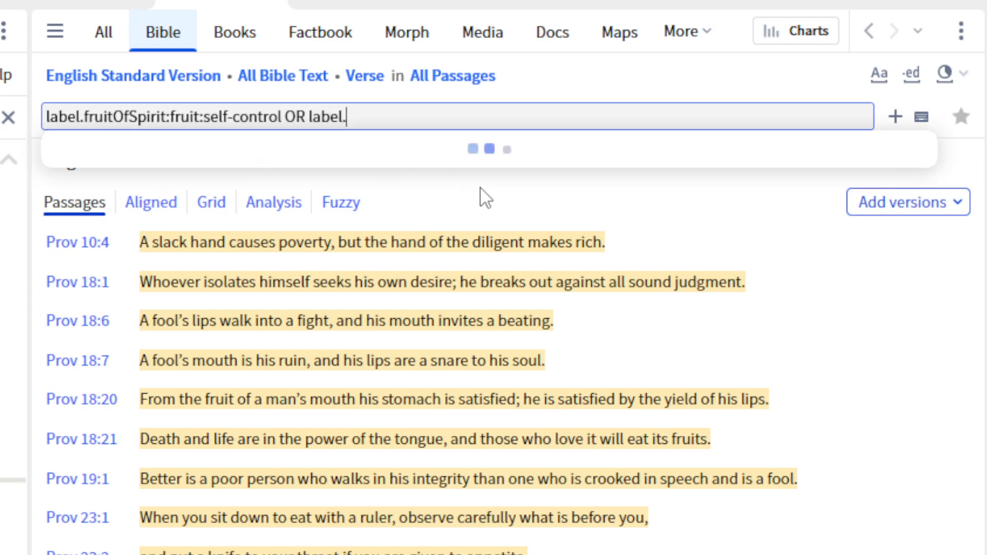
type("fruitOfS")
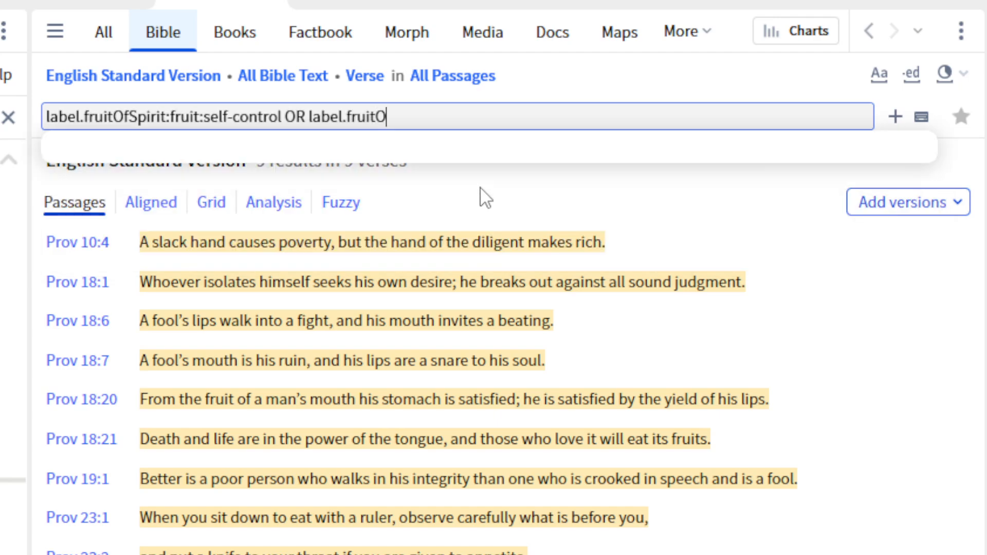
type("pirit:")
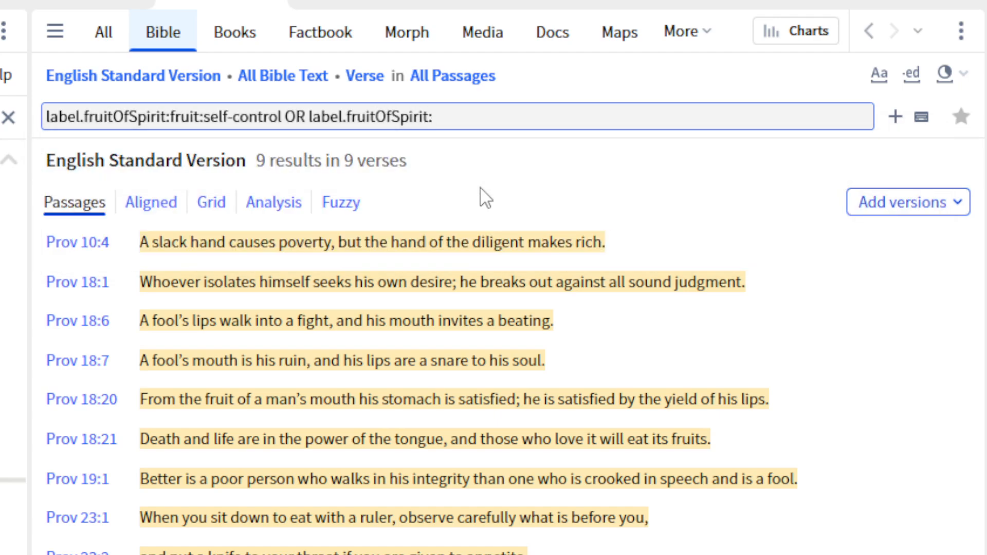
type("positive")
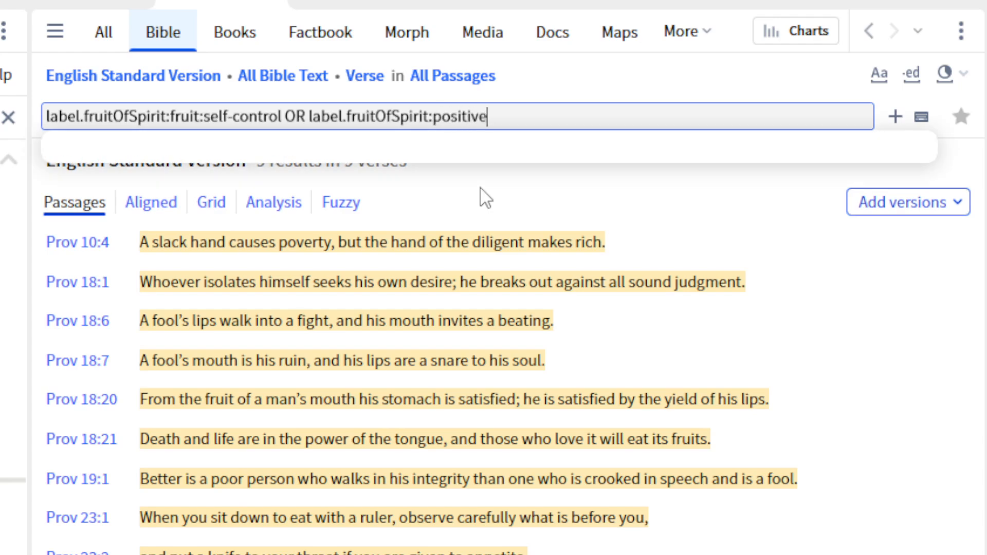
type(":false")
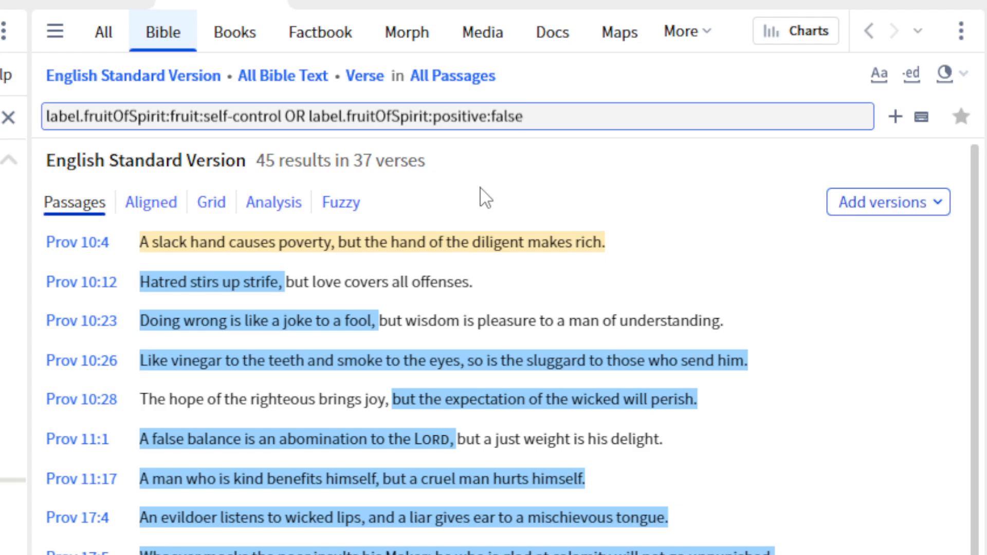
Copy the search reference for the Imperative Sentence annotation on the word "down" in Proverbs 23:1.
right_click(678, 392)
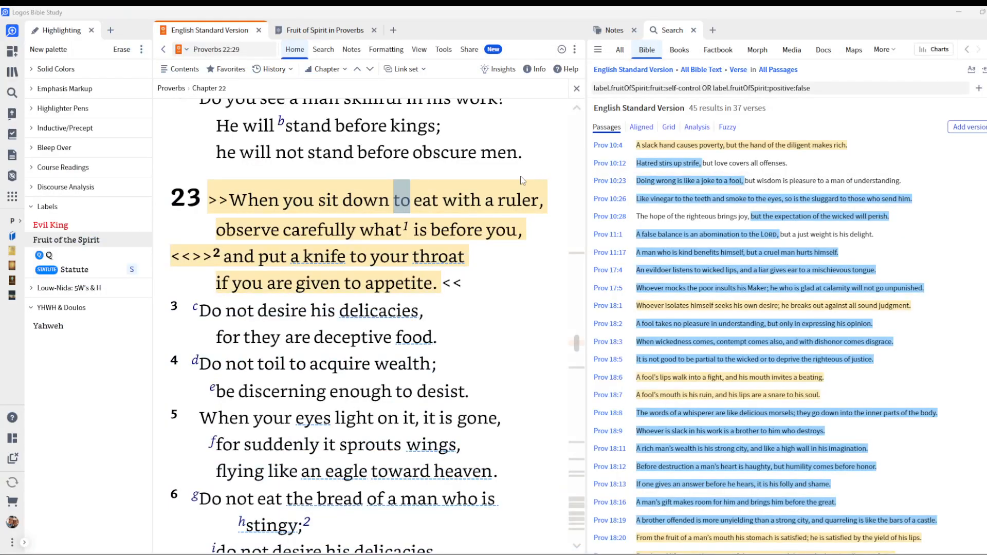
right_click(374, 205)
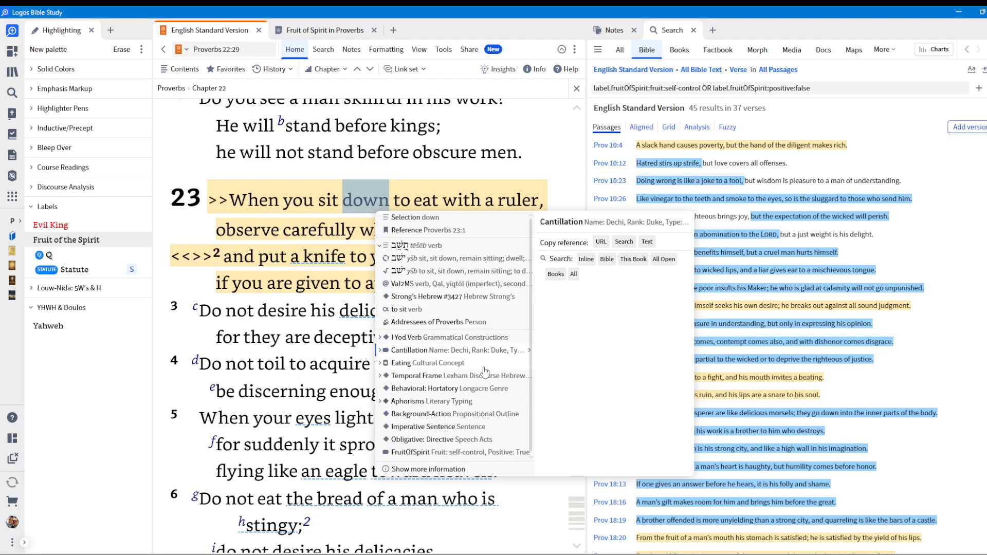
scroll(476, 380, "down", 1)
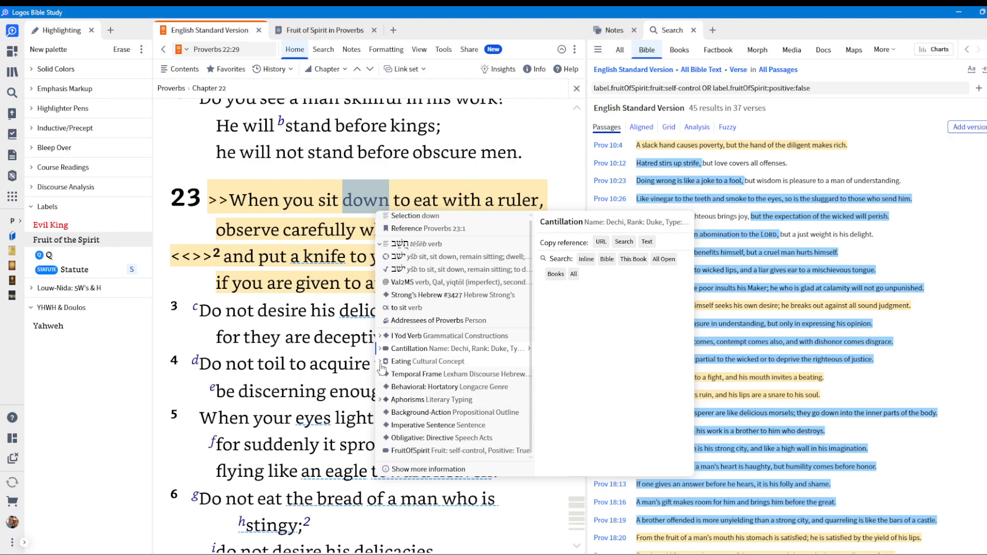
left_click(381, 400)
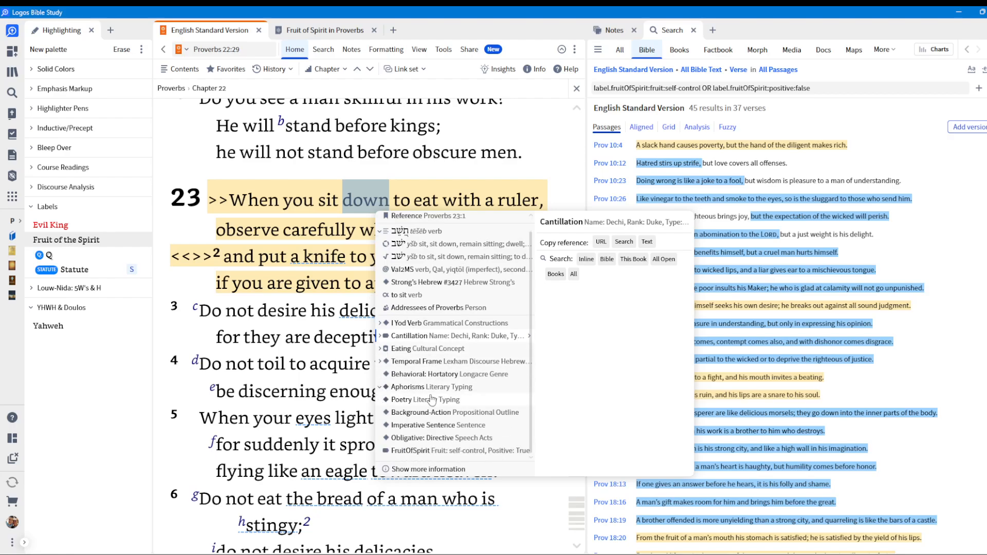
mouse_move(449, 425)
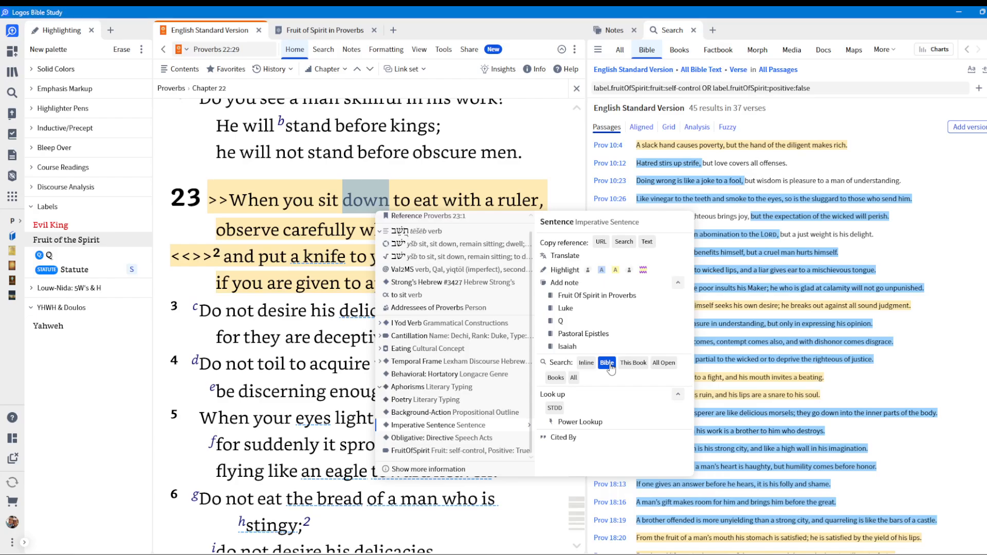
left_click(625, 242)
Replace the OR condition in the query with AND sentence:"Imperative Sentence" and run the Bible search.
left_click(707, 88)
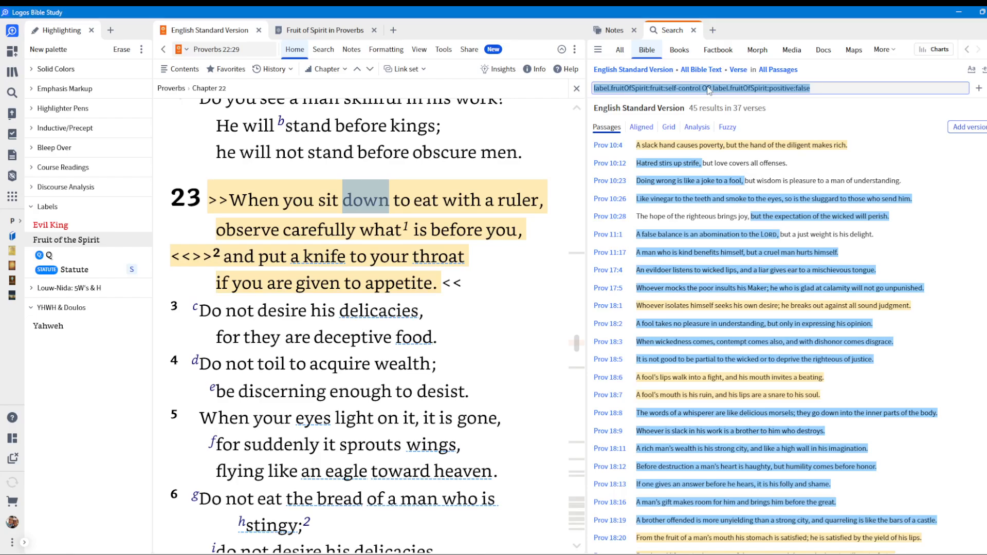
left_click_drag(708, 88, 871, 100)
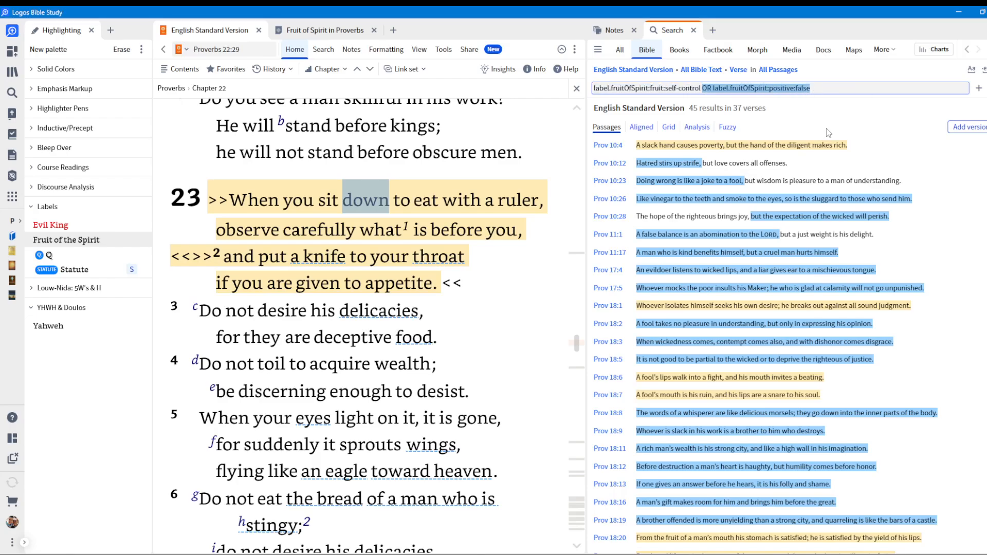
type("AND")
type("sentence:\"Imperative Sentence\"")
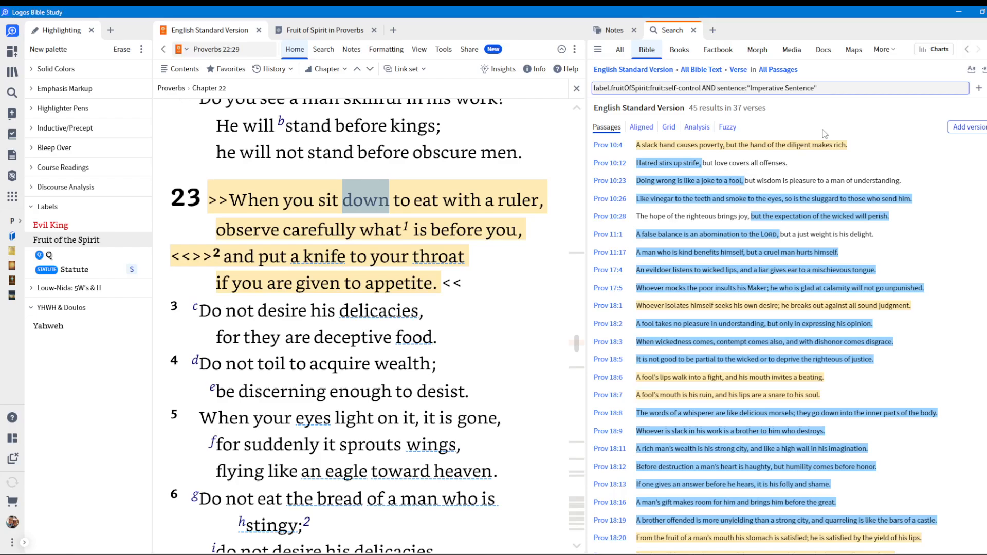
key("Return")
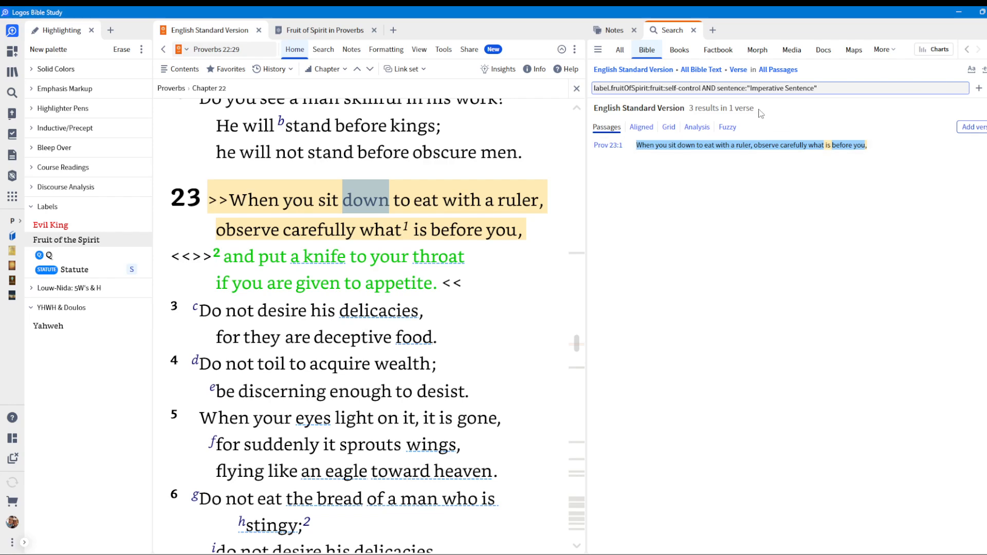
Remove the AND sentence condition from the query and search again for label.fruitOfSpirit:fruit:self-control only.
left_click(617, 32)
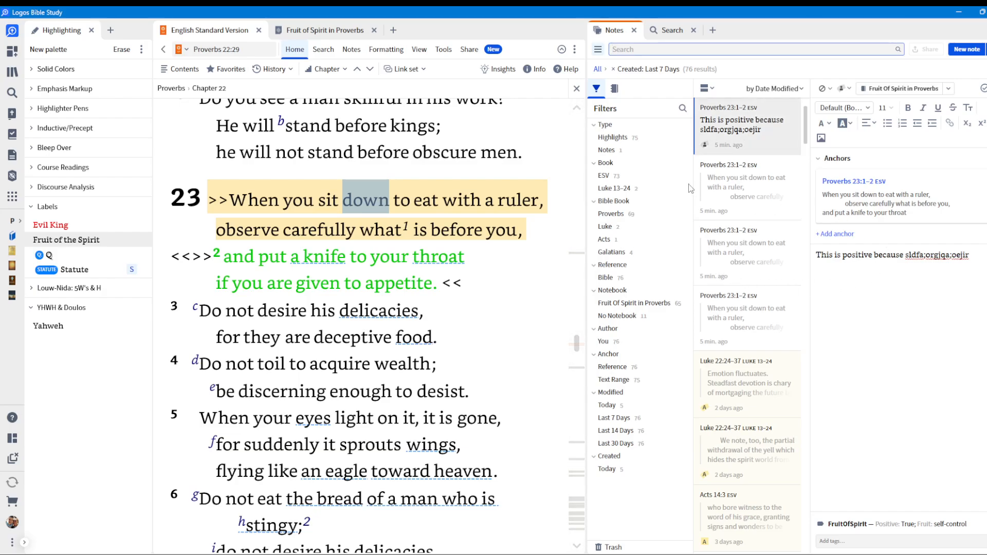
left_click(676, 28)
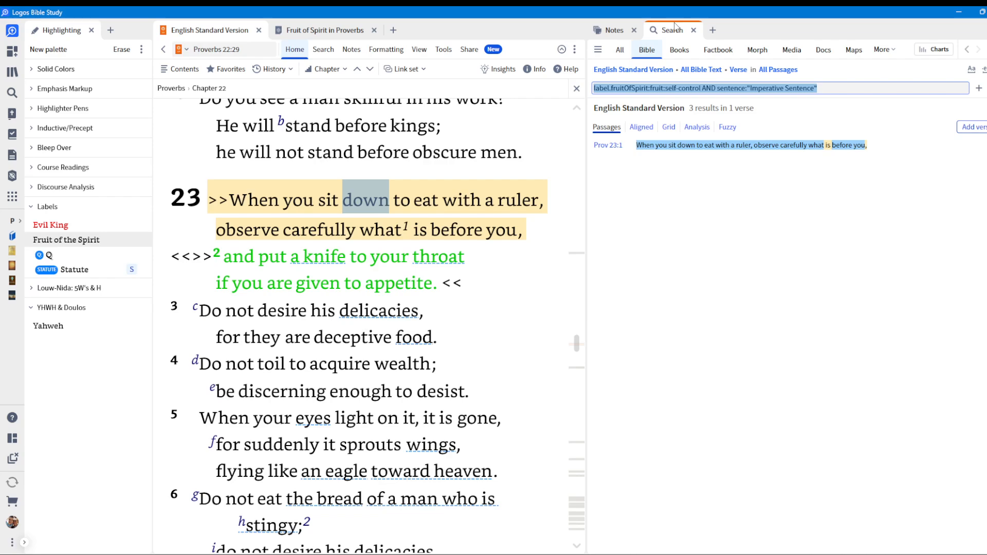
left_click(705, 88)
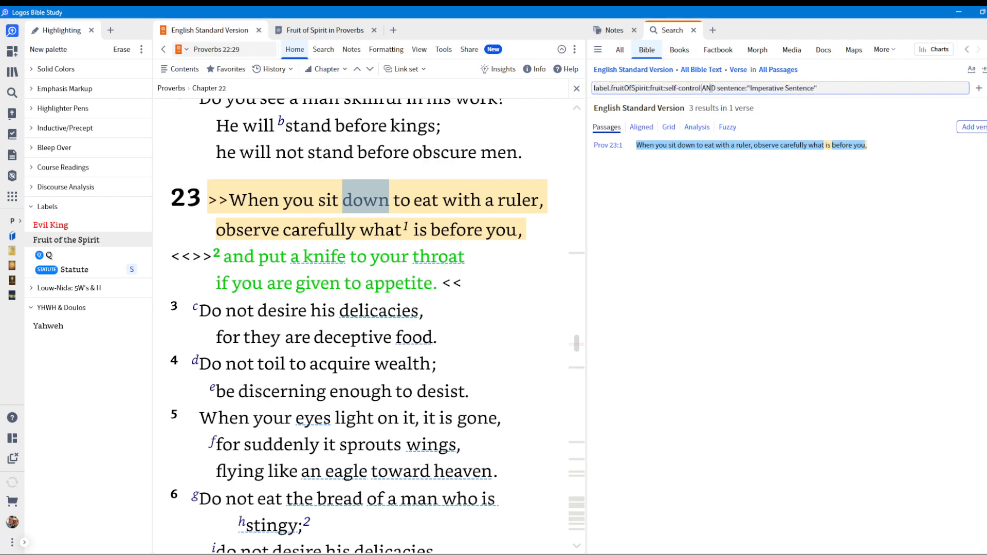
key("shift+End")
key("BackSpace")
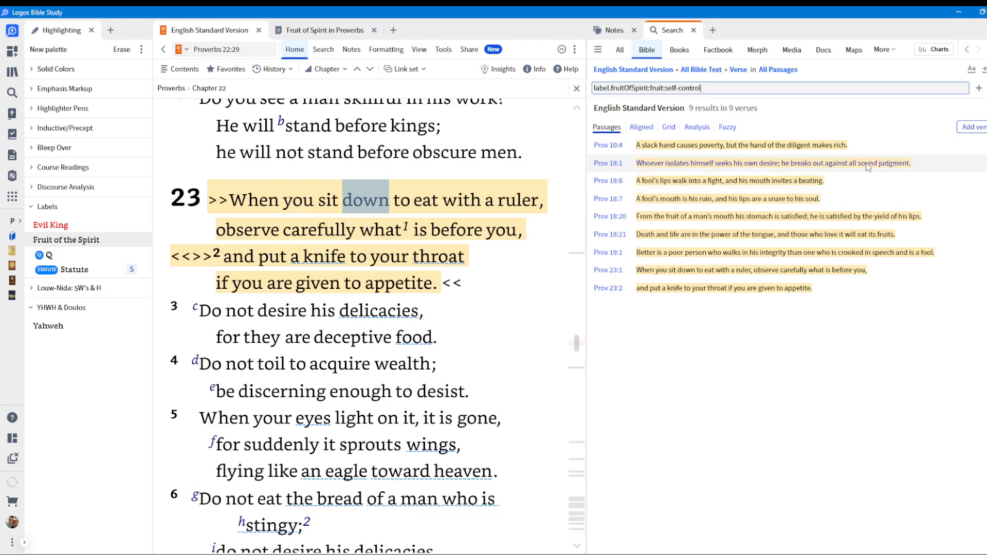
Save the self-control search results as a passage list titled "Self Control Proverbs".
left_click(986, 49)
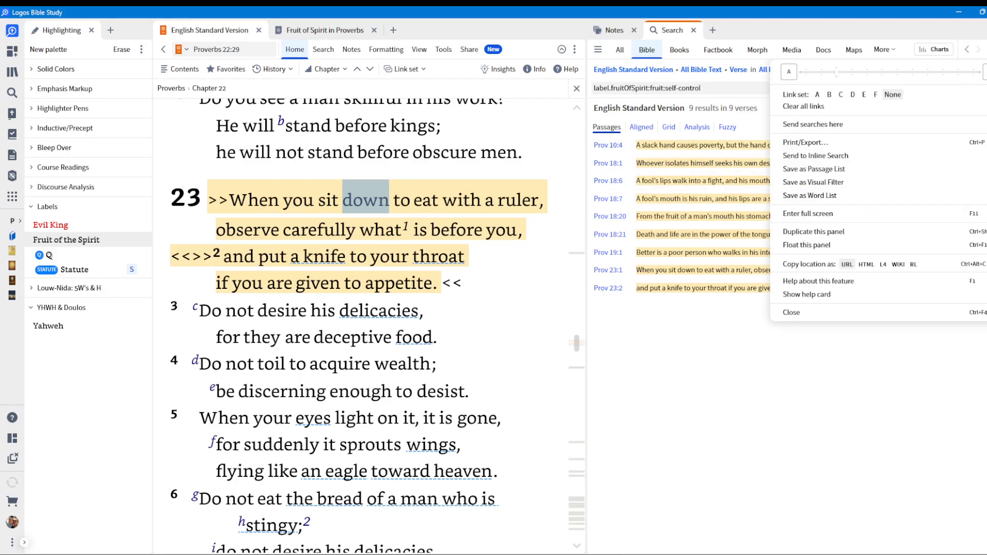
left_click(818, 169)
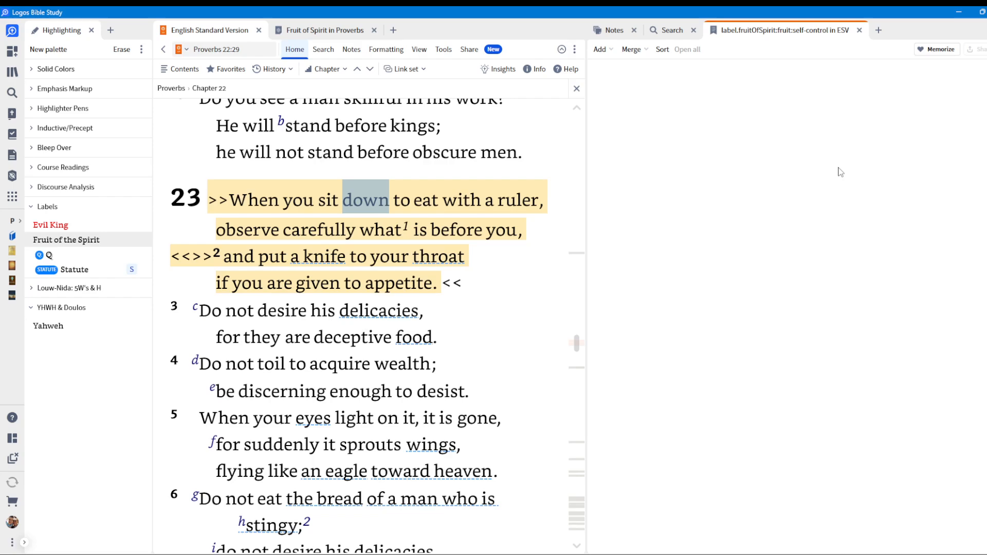
left_click(708, 80)
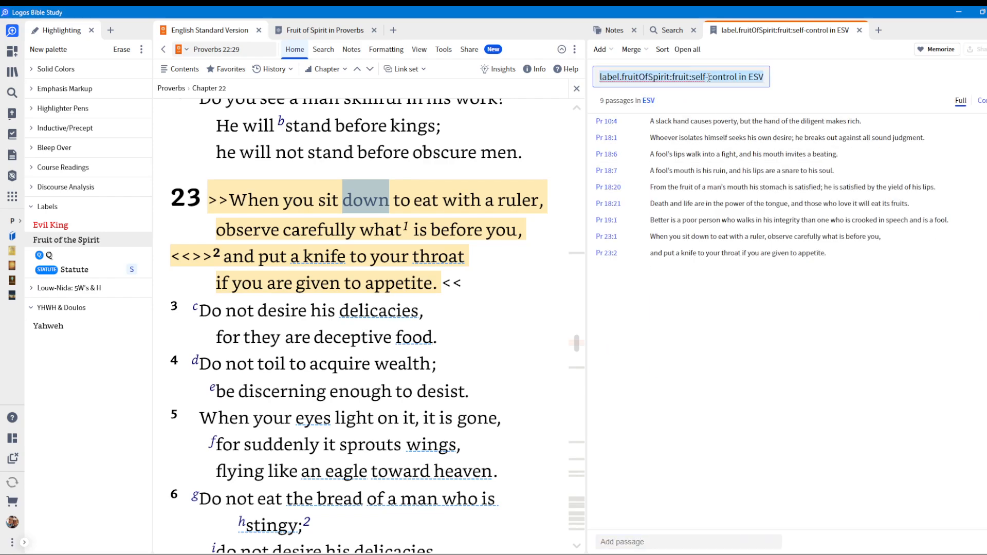
type("Self Co")
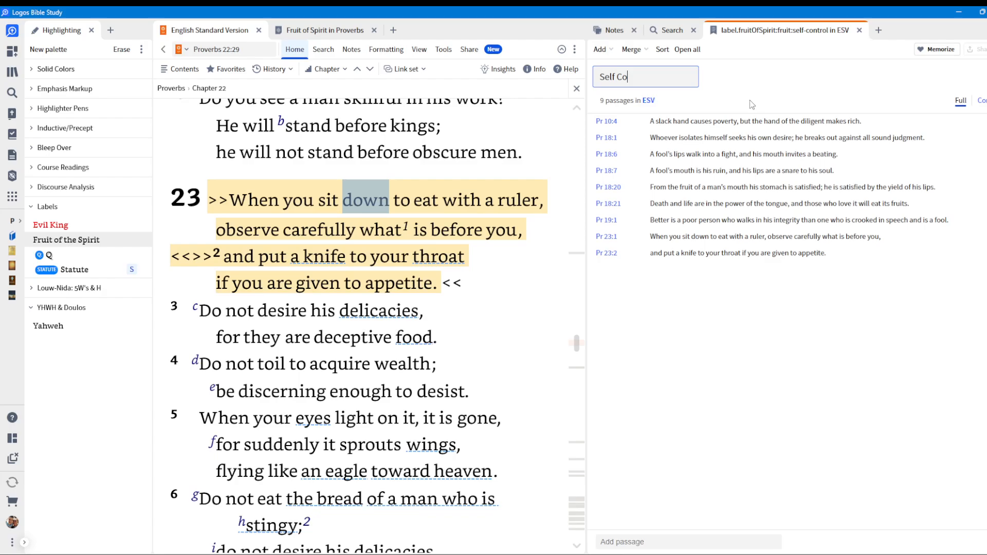
type("ntrol Proverbs")
key("Return")
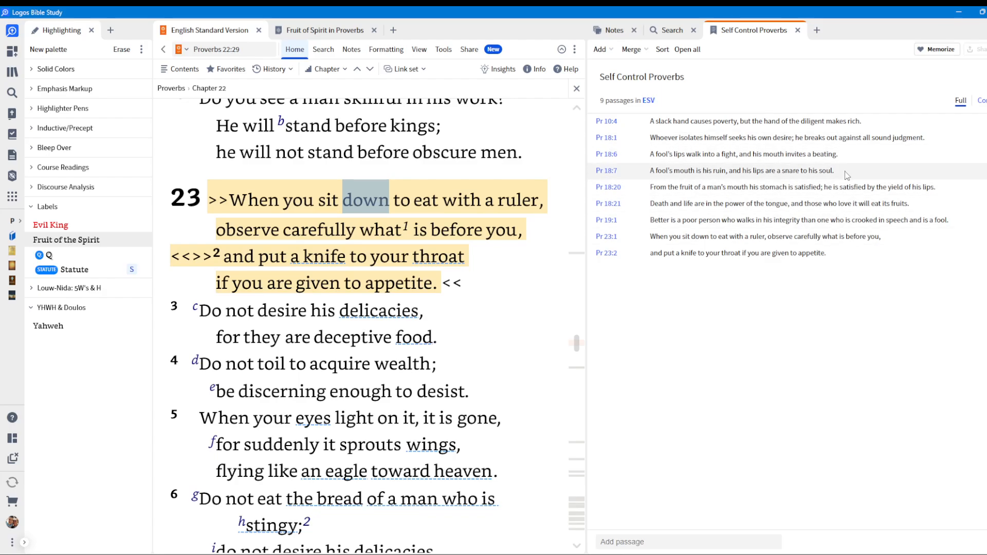
left_click(986, 50)
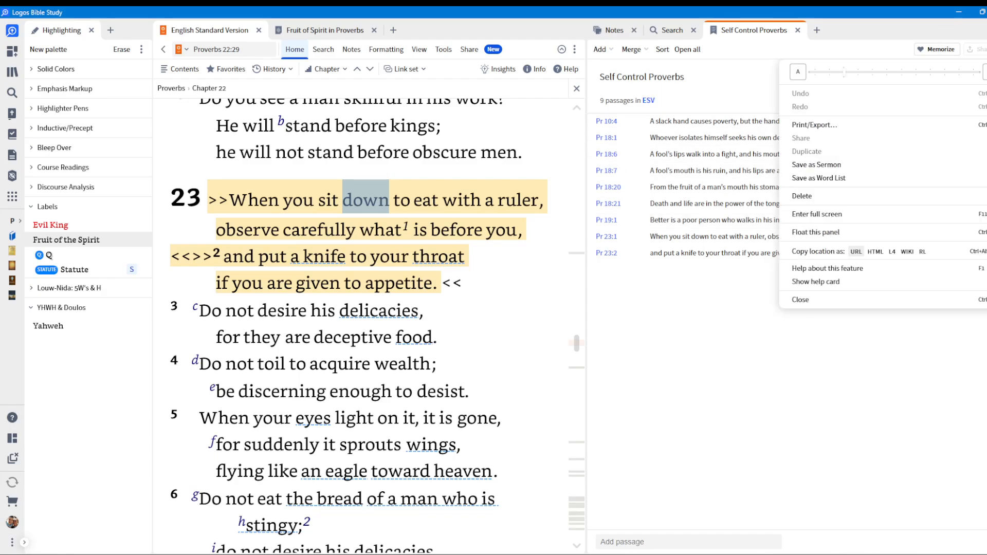
key("Escape")
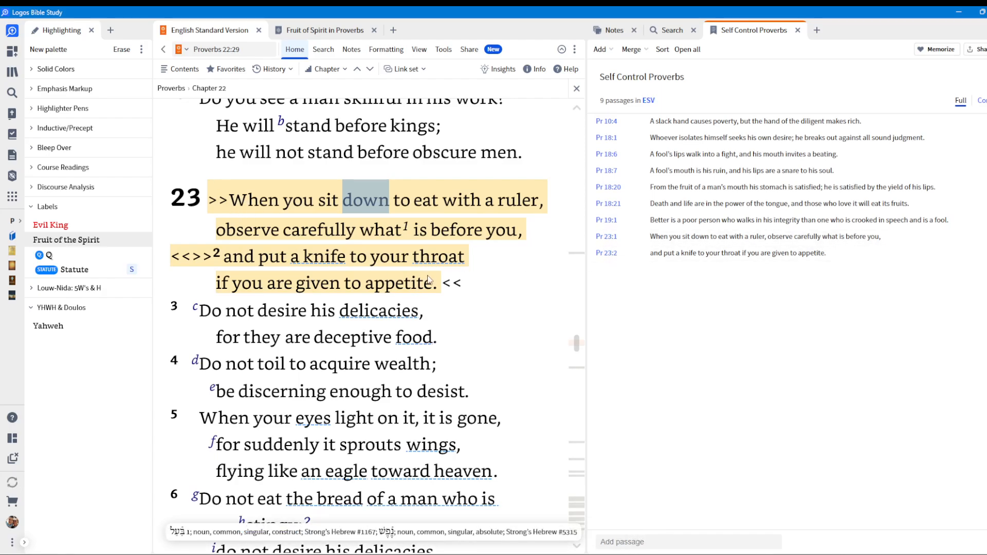
mouse_move(446, 263)
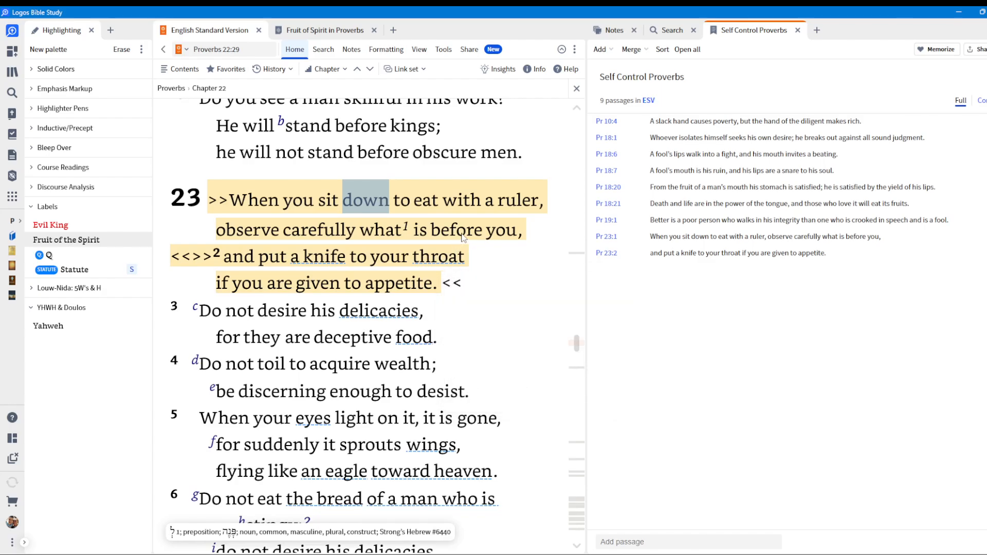
mouse_move(463, 236)
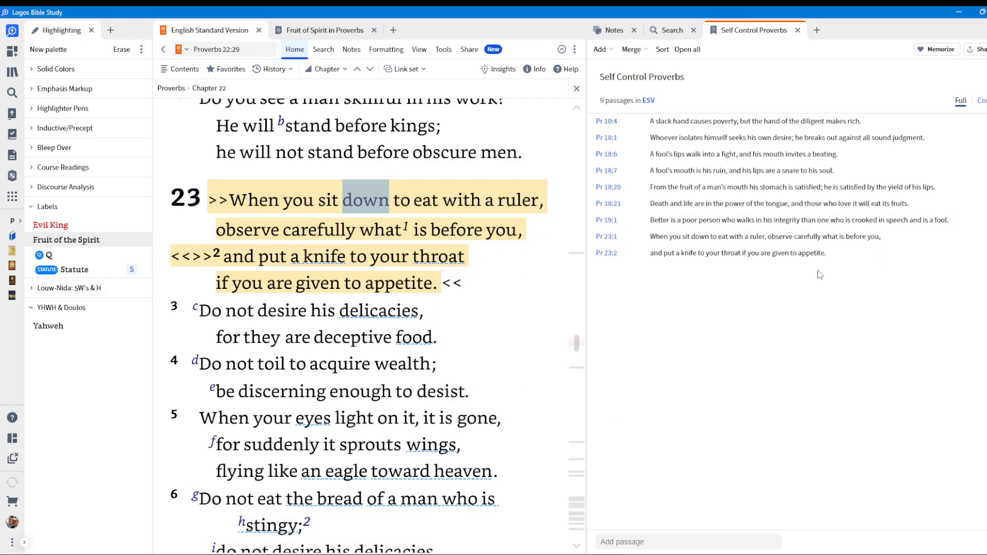